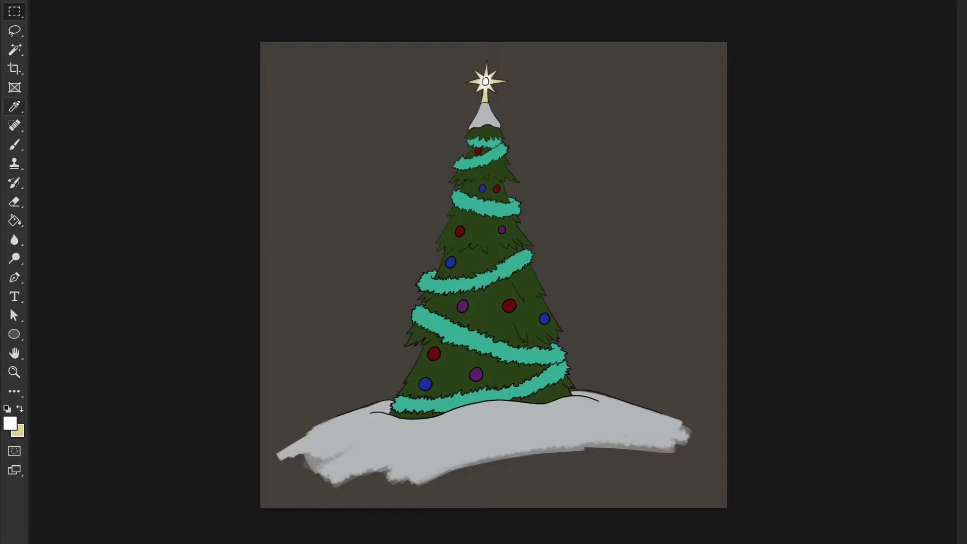
- Nudge the tree-and-snow drawing slightly right, then up and left, with the Move tool
key(v)
mouse_move(503, 334)
mouse_down()
mouse_move(530, 326)
mouse_move(517, 329)
mouse_up()
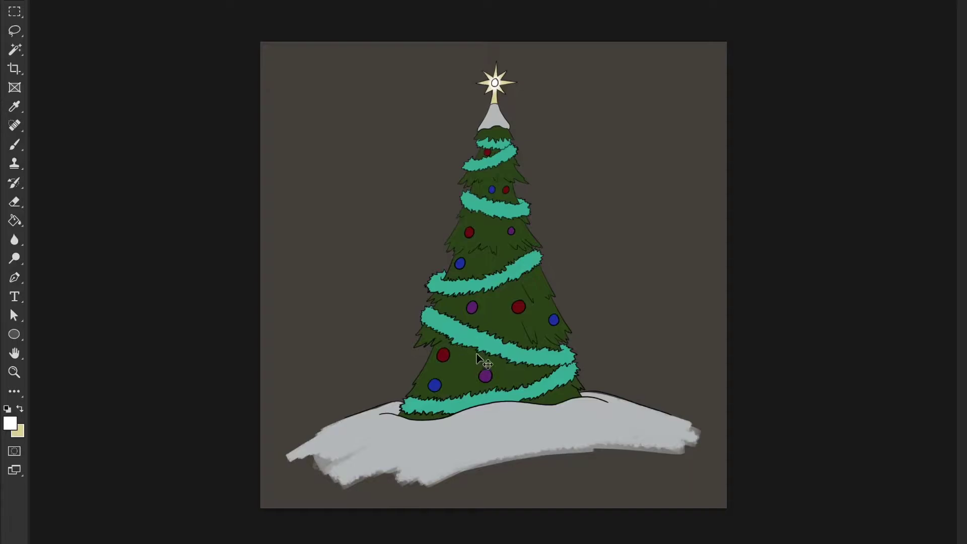
drag(477, 359, 467, 353)
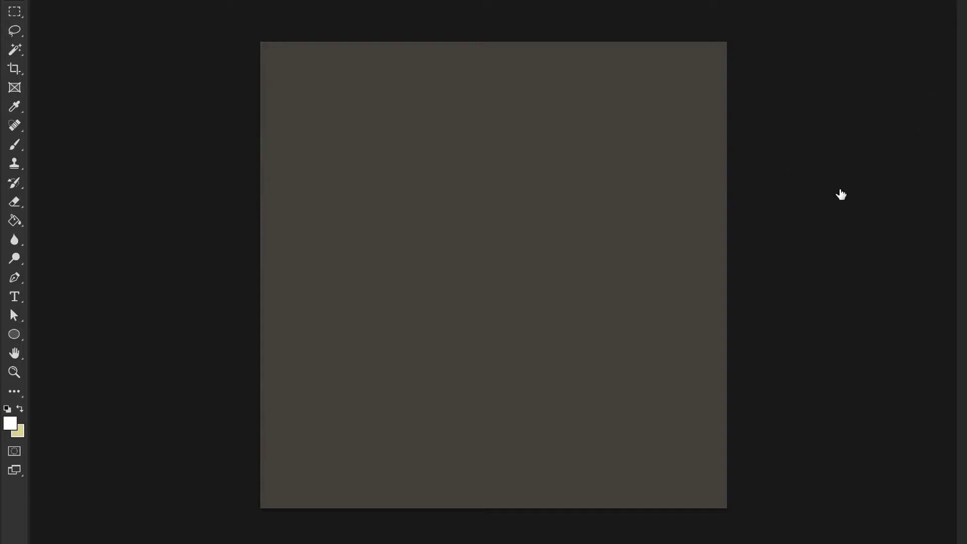
- Sample dark navy as the brush colour, paint trial navy strokes near the top, then undo them
key(b)
key(i)
key(b)
mouse_move(503, 132)
mouse_down()
mouse_move(458, 181)
mouse_move(518, 131)
mouse_move(495, 196)
mouse_up()
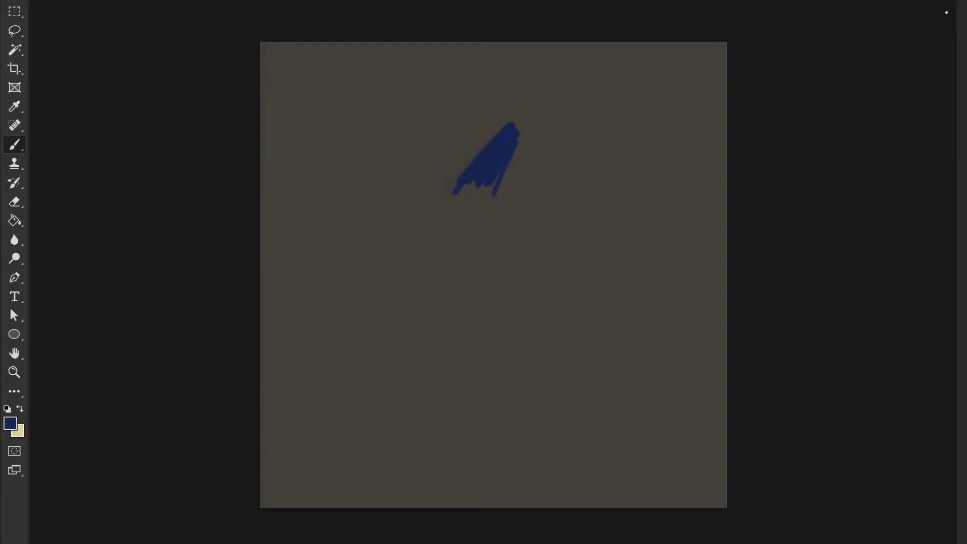
key(i)
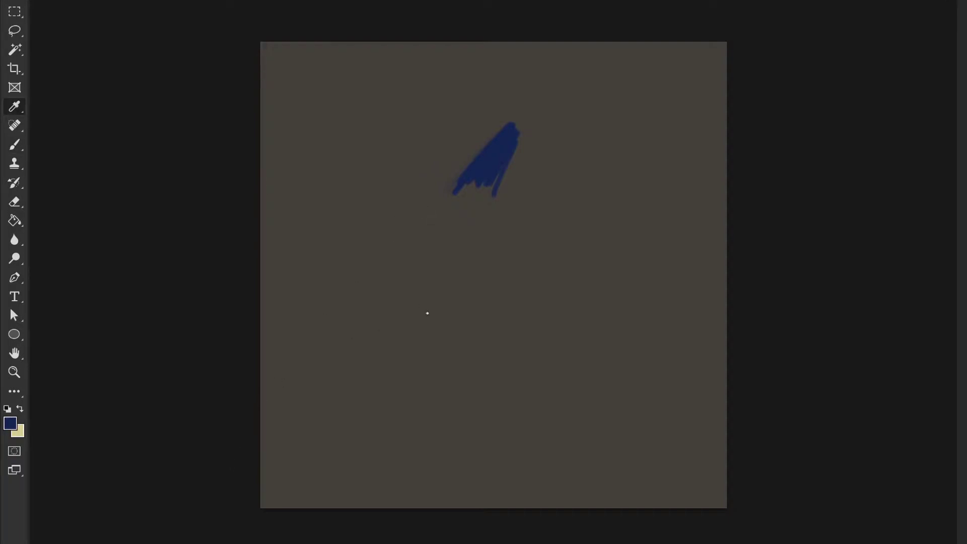
key(b)
mouse_move(414, 200)
mouse_down()
mouse_move(469, 133)
mouse_move(445, 180)
mouse_move(494, 128)
mouse_move(466, 172)
mouse_move(457, 174)
mouse_move(466, 134)
mouse_move(433, 161)
mouse_up()
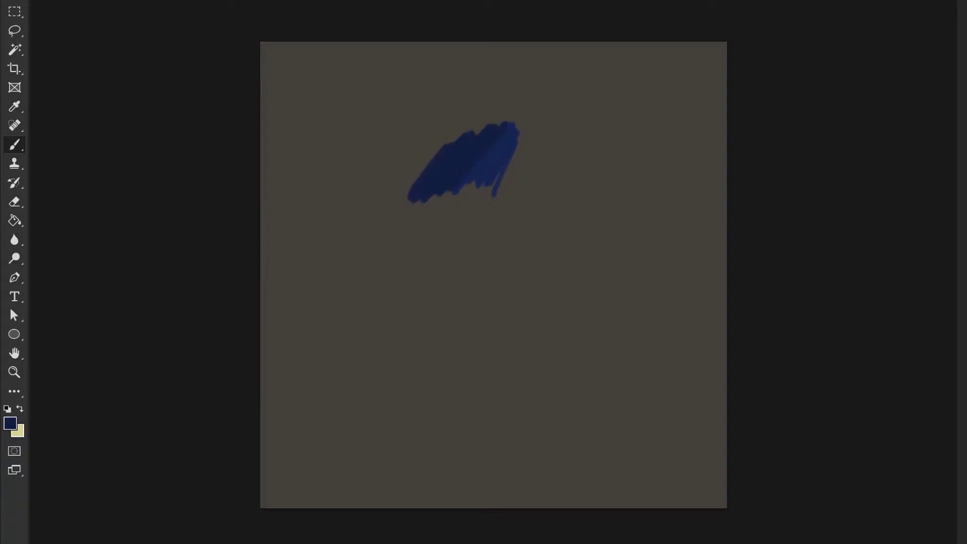
key(ctrl+z)
key(ctrl+z)
key(ctrl+z)
key(ctrl+z)
key(ctrl+z)
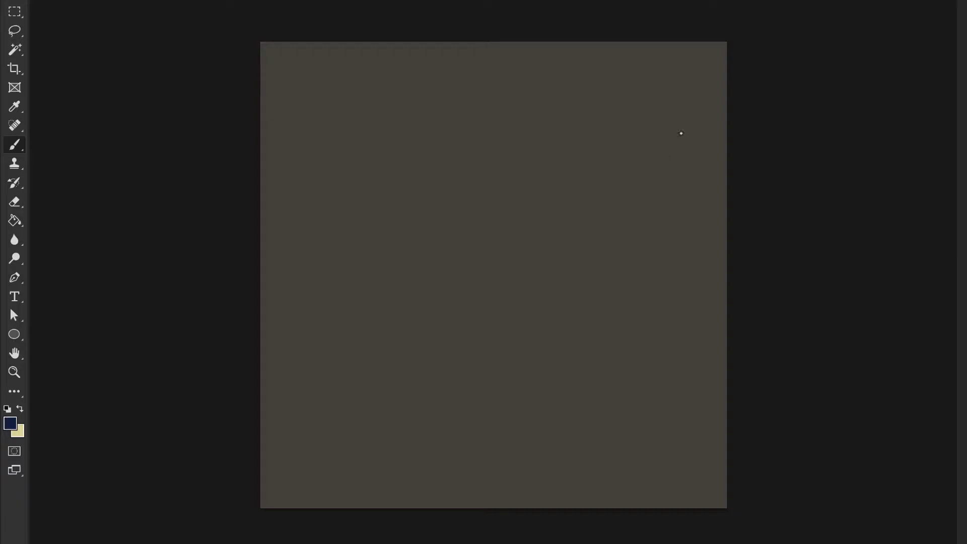
- Paint dark navy across the upper left and extend it rightwards along the top edge
mouse_move(472, 228)
mouse_down()
mouse_move(454, 259)
mouse_move(479, 208)
mouse_move(450, 254)
mouse_move(466, 205)
mouse_move(437, 264)
mouse_move(458, 202)
mouse_move(429, 263)
mouse_move(456, 194)
mouse_move(422, 262)
mouse_move(443, 196)
mouse_move(411, 256)
mouse_move(435, 195)
mouse_move(413, 259)
mouse_move(427, 196)
mouse_move(397, 257)
mouse_move(432, 194)
mouse_move(402, 243)
mouse_move(417, 195)
mouse_move(380, 253)
mouse_move(404, 193)
mouse_move(369, 258)
mouse_move(396, 192)
mouse_move(353, 274)
mouse_move(388, 190)
mouse_move(358, 262)
mouse_move(377, 200)
mouse_move(347, 260)
mouse_move(375, 197)
mouse_move(347, 251)
mouse_move(381, 189)
mouse_move(343, 273)
mouse_move(358, 241)
mouse_move(346, 253)
mouse_move(359, 211)
mouse_move(336, 263)
mouse_move(353, 203)
mouse_move(320, 271)
mouse_move(338, 232)
mouse_move(383, 186)
mouse_move(340, 205)
mouse_move(370, 183)
mouse_move(309, 278)
mouse_move(317, 229)
mouse_move(361, 179)
mouse_move(306, 262)
mouse_move(324, 204)
mouse_move(294, 267)
mouse_move(283, 270)
mouse_move(301, 228)
mouse_move(264, 327)
mouse_move(301, 226)
mouse_move(264, 294)
mouse_move(295, 241)
mouse_move(262, 281)
mouse_move(328, 186)
mouse_move(257, 278)
mouse_move(309, 204)
mouse_move(244, 259)
mouse_move(288, 172)
mouse_move(270, 151)
mouse_move(319, 61)
mouse_move(240, 129)
mouse_move(295, 28)
mouse_move(263, 48)
mouse_move(317, 10)
mouse_move(332, 24)
mouse_move(272, 143)
mouse_move(376, 27)
mouse_move(276, 197)
mouse_move(368, 42)
mouse_up()
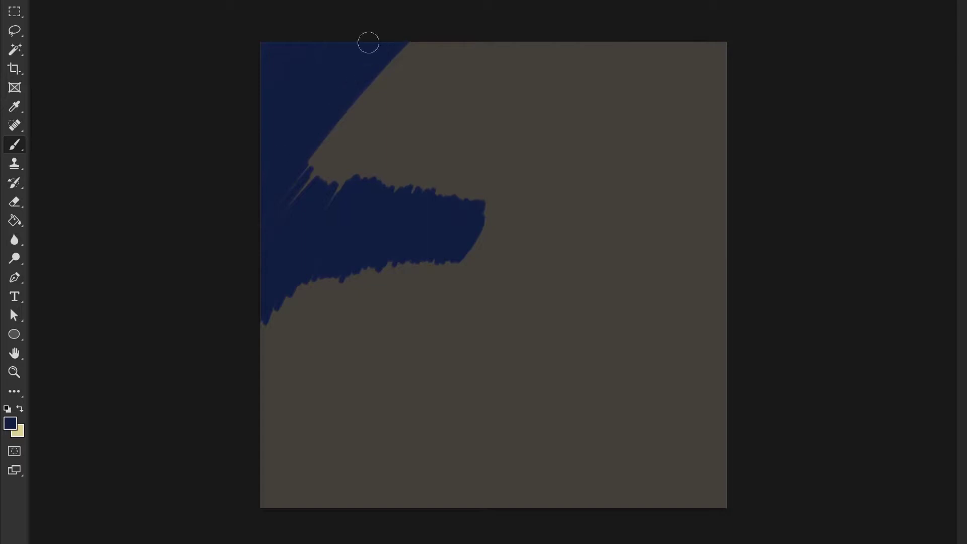
mouse_move(278, 34)
mouse_down()
mouse_move(289, 217)
mouse_move(342, 119)
mouse_move(458, 13)
mouse_move(311, 234)
mouse_move(369, 186)
mouse_move(326, 208)
mouse_up()
mouse_move(331, 122)
mouse_down()
mouse_move(392, 159)
mouse_move(575, 24)
mouse_move(385, 224)
mouse_move(611, 12)
mouse_move(377, 220)
mouse_move(546, 46)
mouse_move(419, 147)
mouse_move(515, 54)
mouse_move(465, 88)
mouse_move(482, 68)
mouse_up()
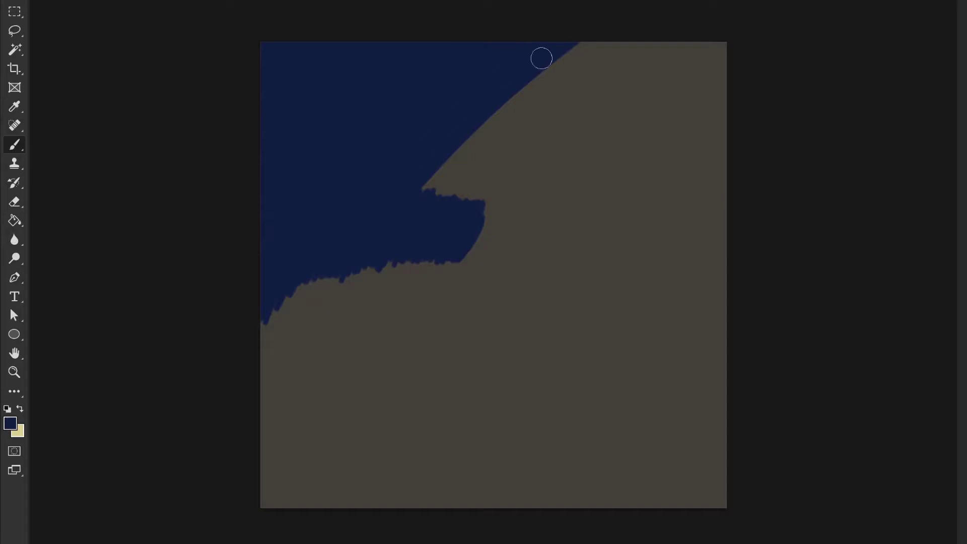
mouse_move(541, 59)
mouse_down()
mouse_move(449, 157)
mouse_move(427, 209)
mouse_move(544, 102)
mouse_move(680, 19)
mouse_move(641, 60)
mouse_move(682, 47)
mouse_up()
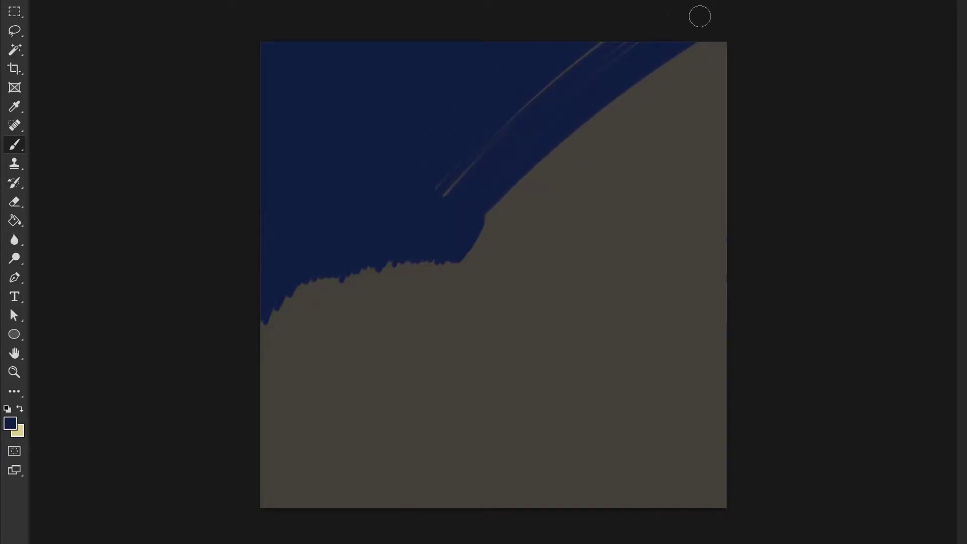
- Cover the light streaks near the top, then fill the lower-left corner solid navy
drag(649, 19, 456, 161)
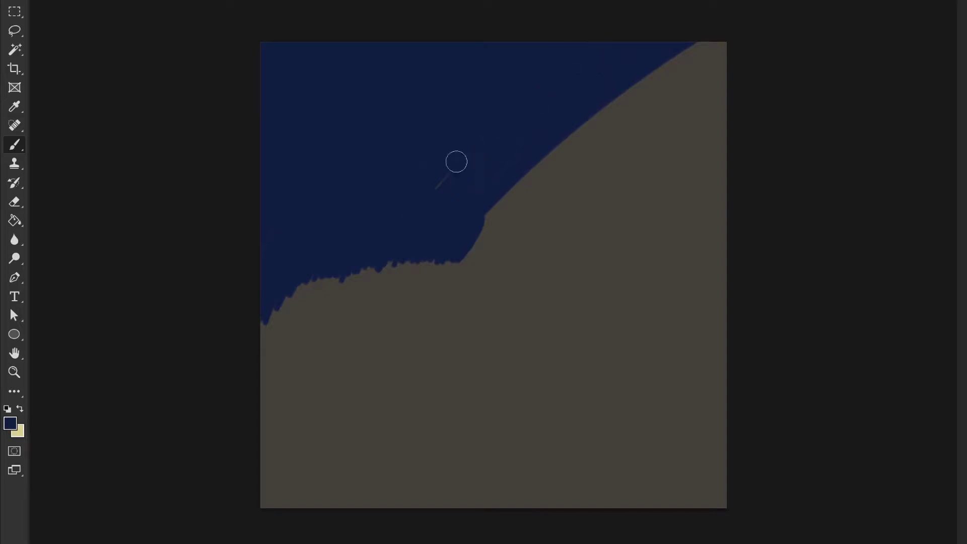
mouse_move(523, 150)
mouse_down()
mouse_move(506, 205)
mouse_move(460, 272)
mouse_move(529, 206)
mouse_move(759, 34)
mouse_move(583, 171)
mouse_move(579, 158)
mouse_up()
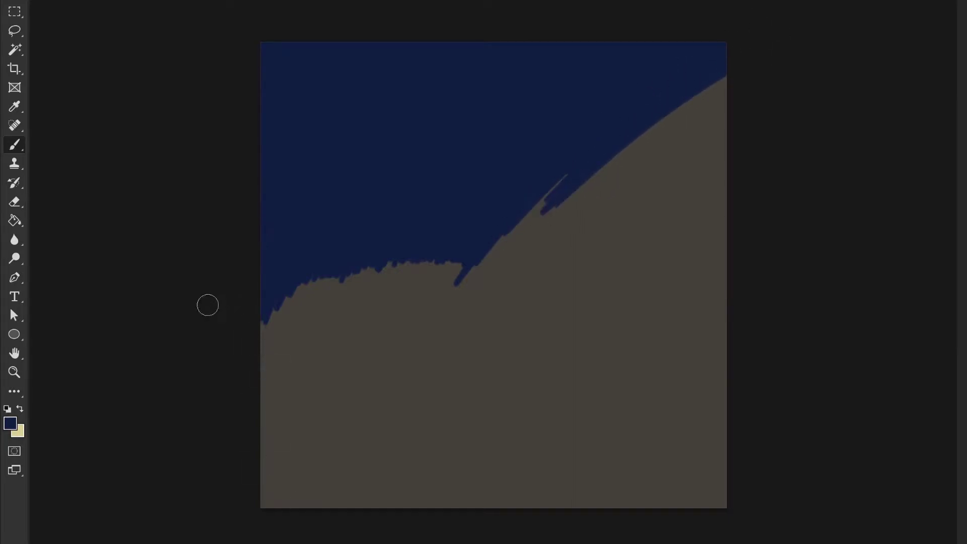
mouse_move(207, 305)
mouse_down()
mouse_move(269, 466)
mouse_move(263, 504)
mouse_up()
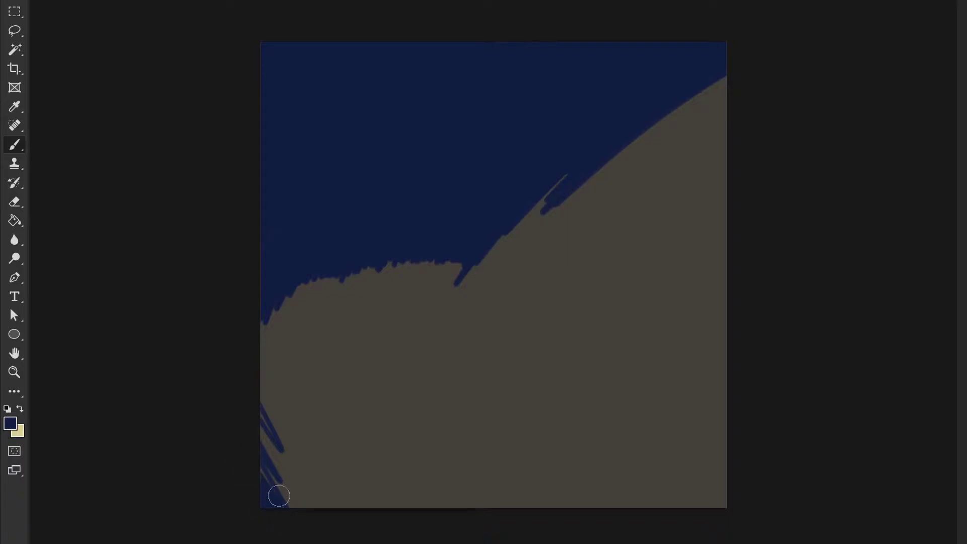
mouse_move(234, 413)
mouse_down()
mouse_move(352, 537)
mouse_move(375, 535)
mouse_move(341, 514)
mouse_move(373, 528)
mouse_move(291, 406)
mouse_move(246, 298)
mouse_move(246, 251)
mouse_move(334, 425)
mouse_move(311, 375)
mouse_move(410, 519)
mouse_up()
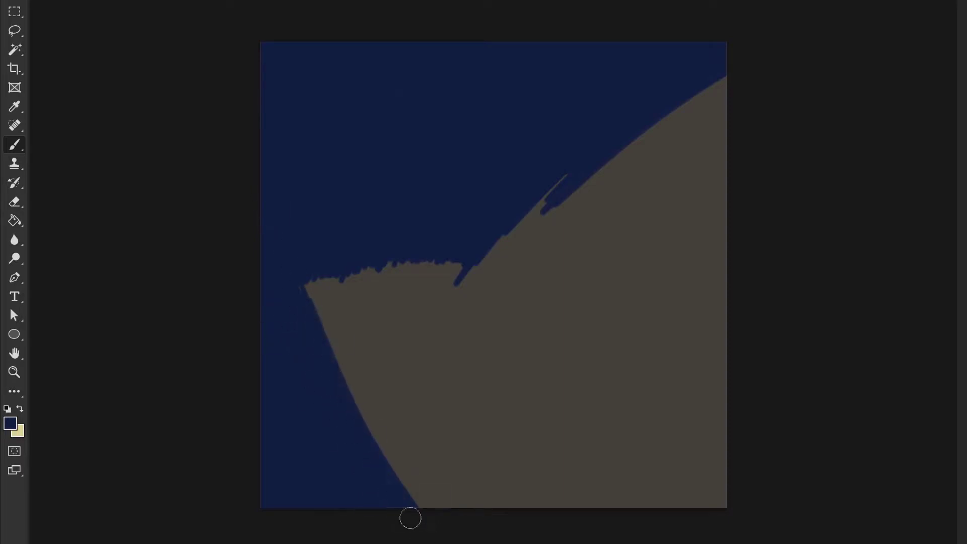
- Brush navy over the grey mound's edges and the faint upper-right streaks until no grey remains
mouse_move(341, 218)
mouse_down()
mouse_move(289, 362)
mouse_move(324, 363)
mouse_move(308, 388)
mouse_move(361, 308)
mouse_move(445, 222)
mouse_move(453, 242)
mouse_move(389, 371)
mouse_move(470, 267)
mouse_move(417, 335)
mouse_move(512, 224)
mouse_move(566, 183)
mouse_move(420, 359)
mouse_move(365, 494)
mouse_move(473, 303)
mouse_move(682, 101)
mouse_move(381, 499)
mouse_move(727, 76)
mouse_move(400, 512)
mouse_move(674, 130)
mouse_move(453, 411)
mouse_move(618, 194)
mouse_move(445, 477)
mouse_move(762, 96)
mouse_move(546, 318)
mouse_move(447, 527)
mouse_up()
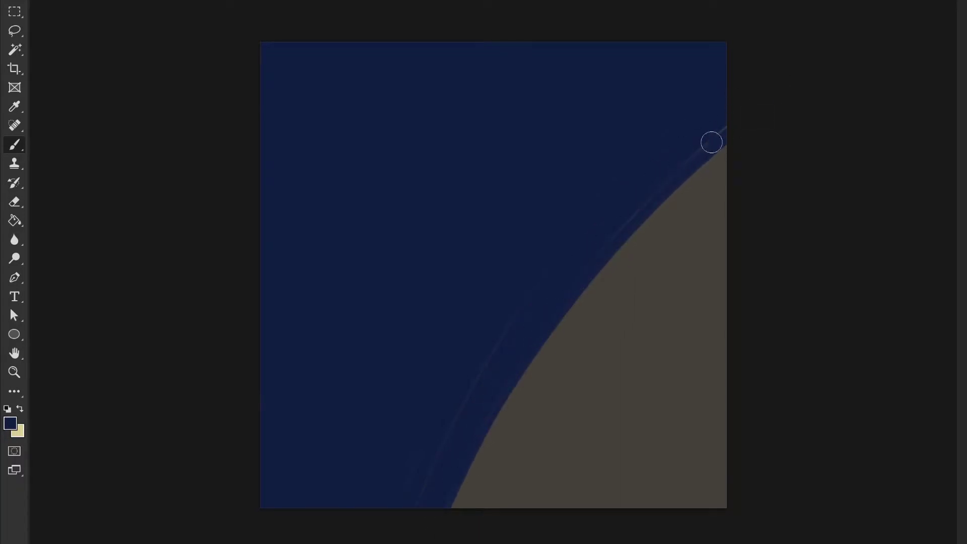
drag(711, 140, 712, 127)
mouse_move(448, 479)
mouse_down()
mouse_move(510, 375)
mouse_move(456, 481)
mouse_move(526, 369)
mouse_move(499, 399)
mouse_move(591, 283)
mouse_move(769, 107)
mouse_move(621, 250)
mouse_move(623, 263)
mouse_move(460, 495)
mouse_up()
mouse_move(518, 363)
mouse_down()
mouse_move(475, 534)
mouse_move(497, 506)
mouse_move(513, 511)
mouse_move(635, 313)
mouse_move(551, 497)
mouse_move(665, 309)
mouse_move(711, 281)
mouse_move(581, 520)
mouse_move(654, 343)
mouse_move(724, 235)
mouse_up()
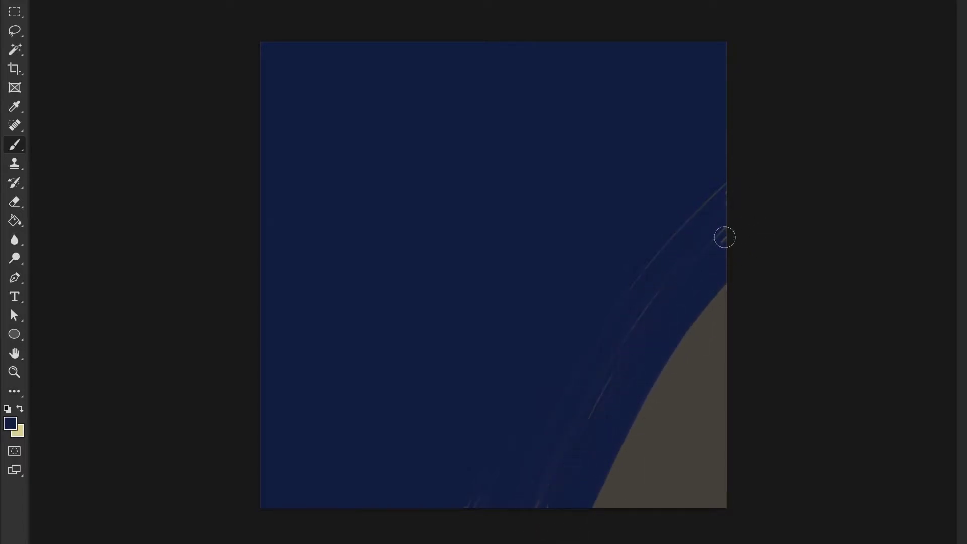
drag(669, 247, 580, 311)
mouse_move(620, 536)
mouse_down()
mouse_move(589, 479)
mouse_move(580, 436)
mouse_move(641, 543)
mouse_move(608, 427)
mouse_move(664, 530)
mouse_move(610, 383)
mouse_move(691, 543)
mouse_move(629, 416)
mouse_up()
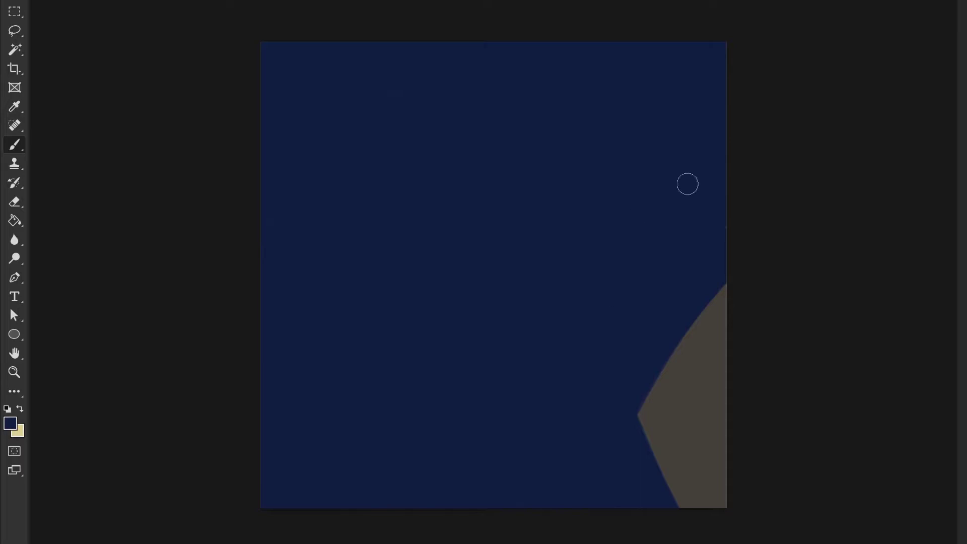
mouse_move(611, 454)
mouse_down()
mouse_move(719, 278)
mouse_move(629, 462)
mouse_move(741, 281)
mouse_move(648, 492)
mouse_move(721, 330)
mouse_move(688, 393)
mouse_move(672, 484)
mouse_move(734, 322)
mouse_move(672, 540)
mouse_move(734, 364)
mouse_move(696, 534)
mouse_move(726, 406)
mouse_move(728, 519)
mouse_up()
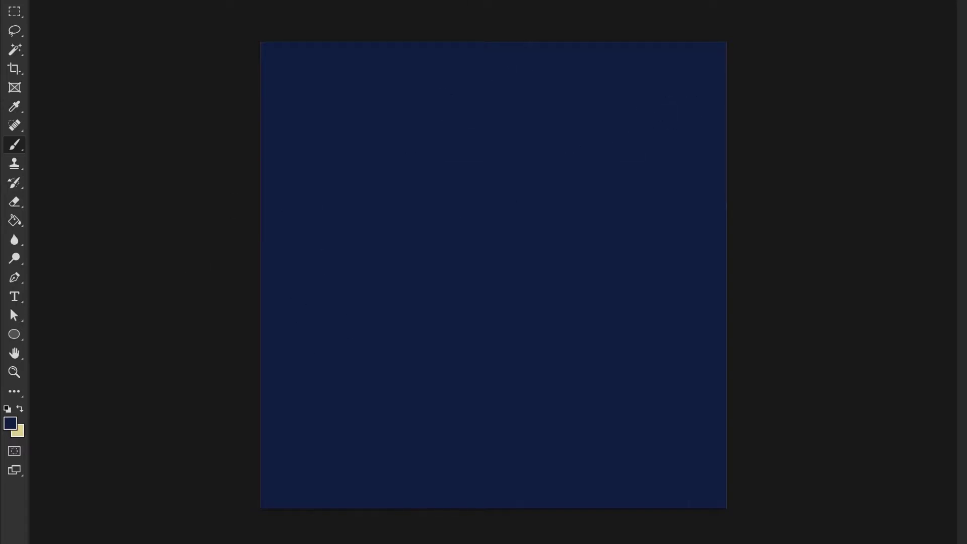
- Add a soft lighter-blue glow along the top and darken the lower sky with sampled navy
scroll(494, 275, down, 1)
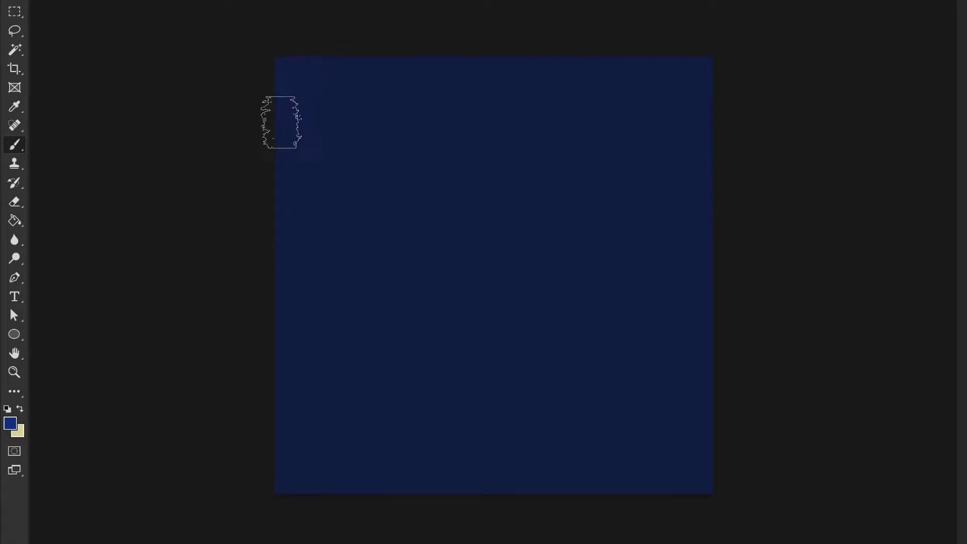
mouse_move(357, 87)
mouse_down()
mouse_move(410, 56)
mouse_move(432, 72)
mouse_move(560, 49)
mouse_up()
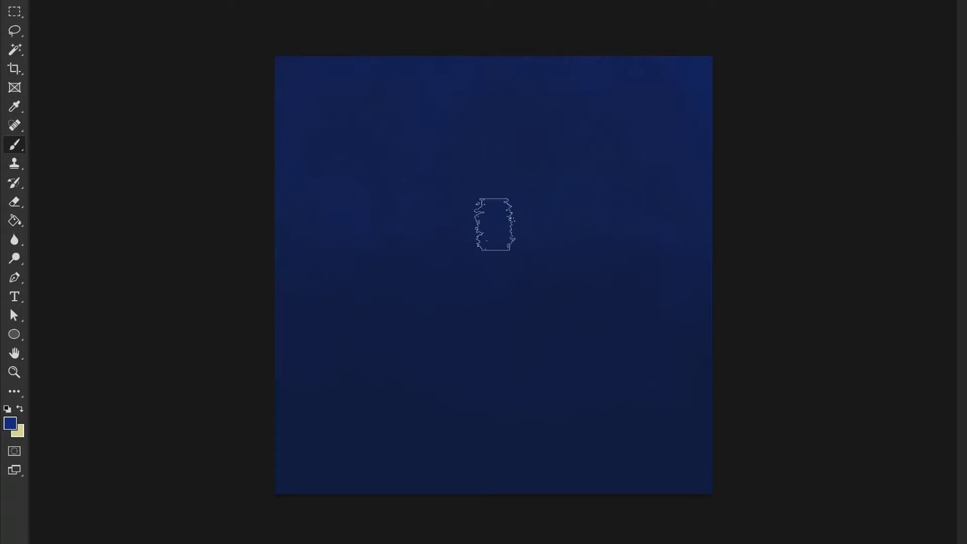
key(i)
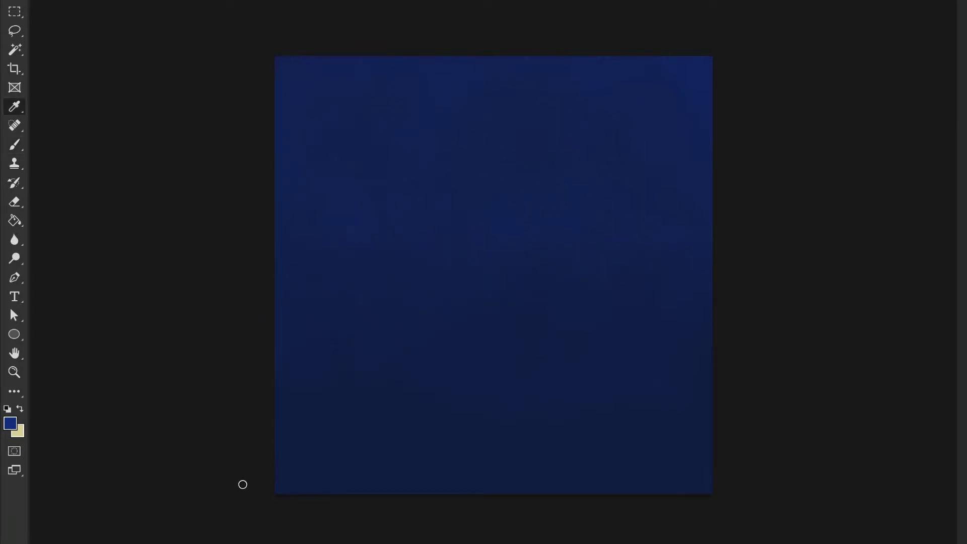
click(280, 469)
key(b)
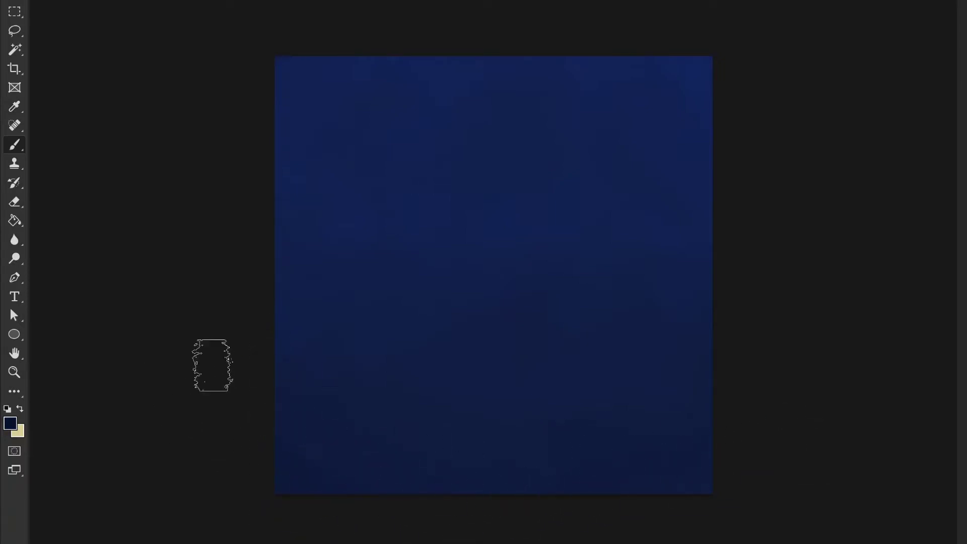
drag(277, 359, 782, 384)
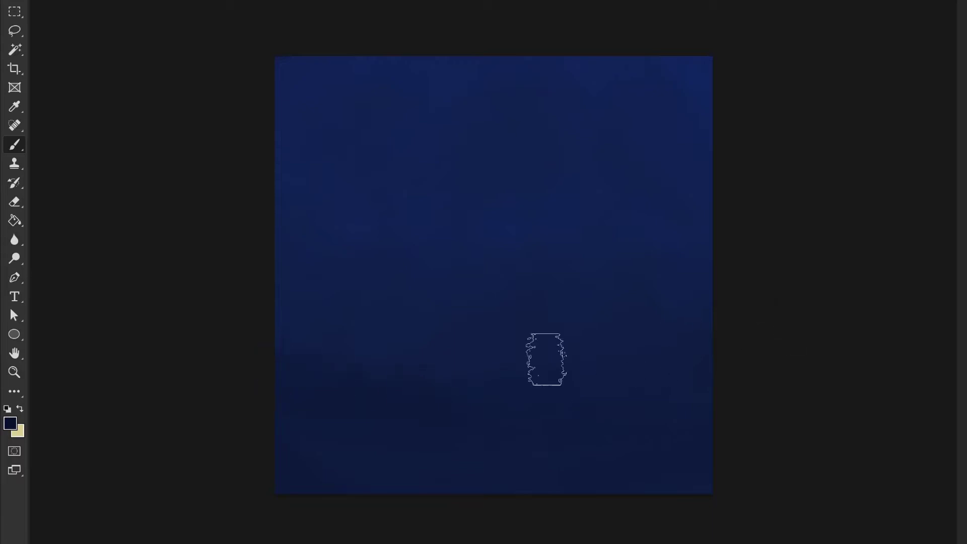
mouse_move(546, 359)
mouse_down()
mouse_move(277, 339)
mouse_move(267, 304)
mouse_move(188, 416)
mouse_move(722, 472)
mouse_up()
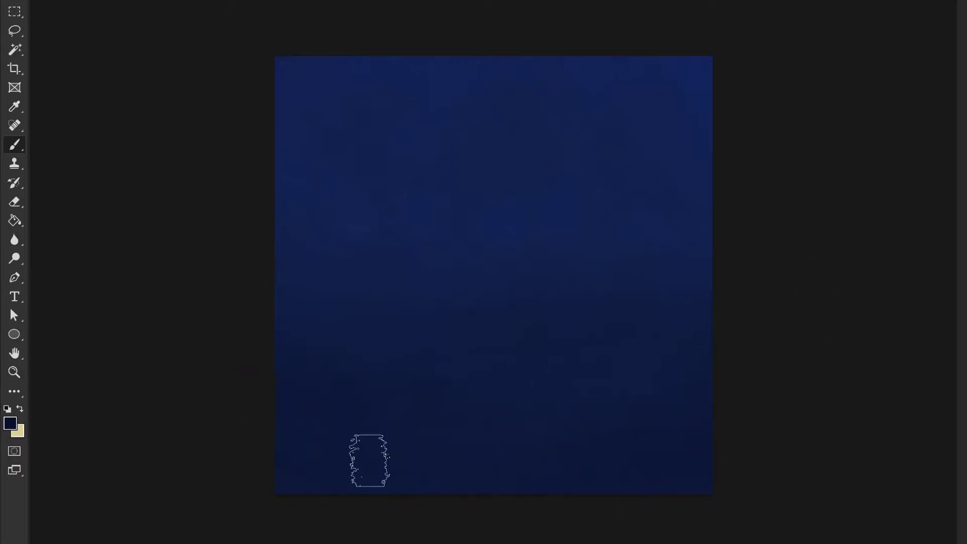
key(i)
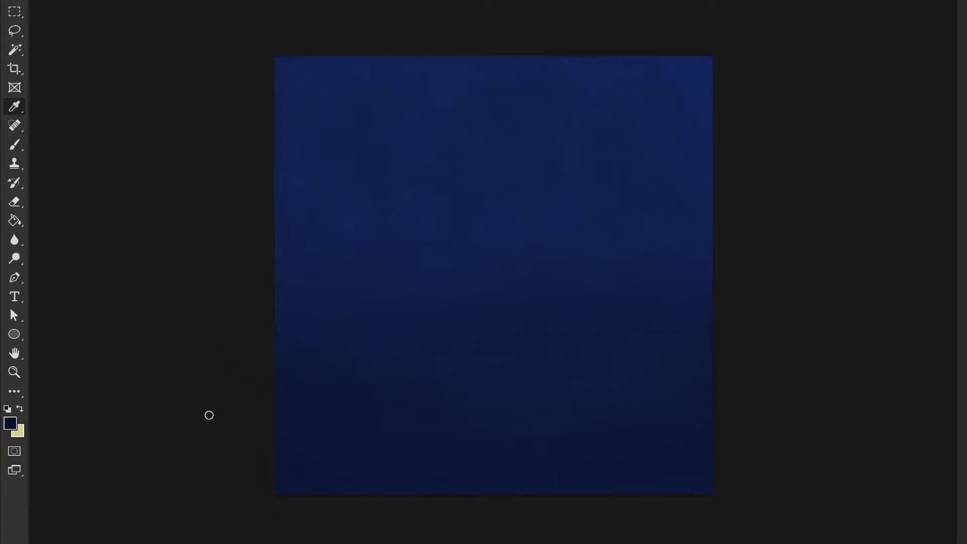
- Reset the colours and make white the brush's painting colour
key(b)
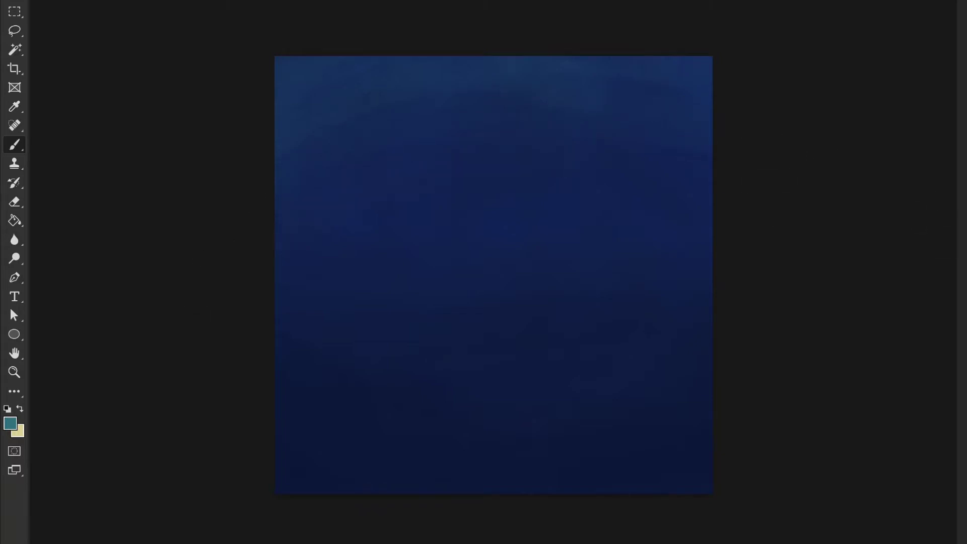
key(d)
key(x)
key(i)
key(b)
- Dot several white stars of varying sizes across the navy sky
click(577, 184)
click(547, 169)
click(553, 111)
click(583, 261)
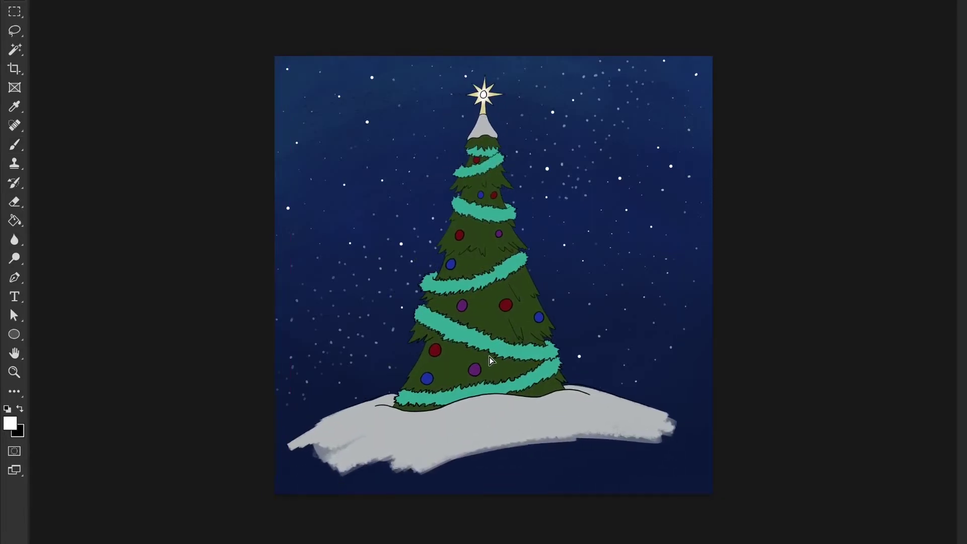
- Undo a trial white loop stroke around the tree and switch the foreground back to black
key(b)
mouse_move(348, 391)
mouse_down()
mouse_move(302, 397)
mouse_move(504, 403)
mouse_move(328, 417)
mouse_up()
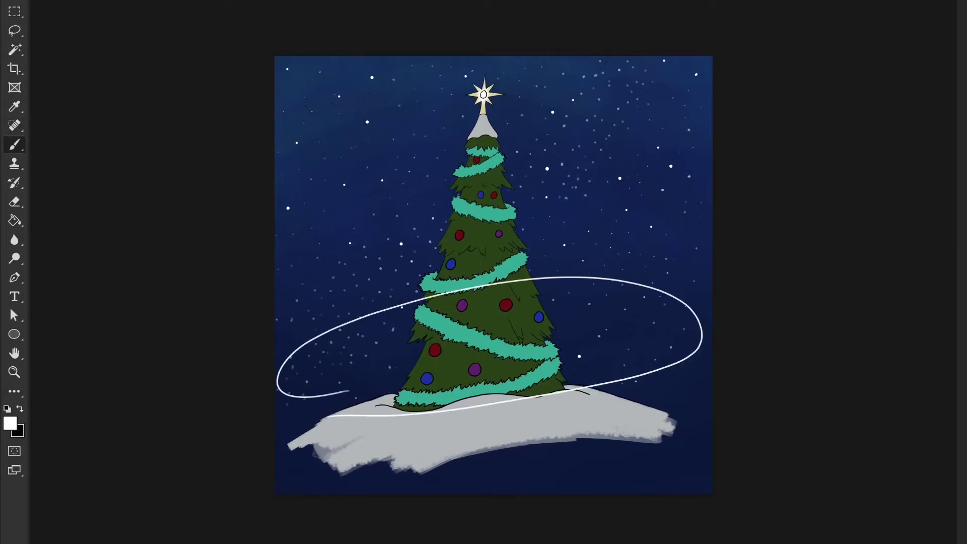
key(ctrl+z)
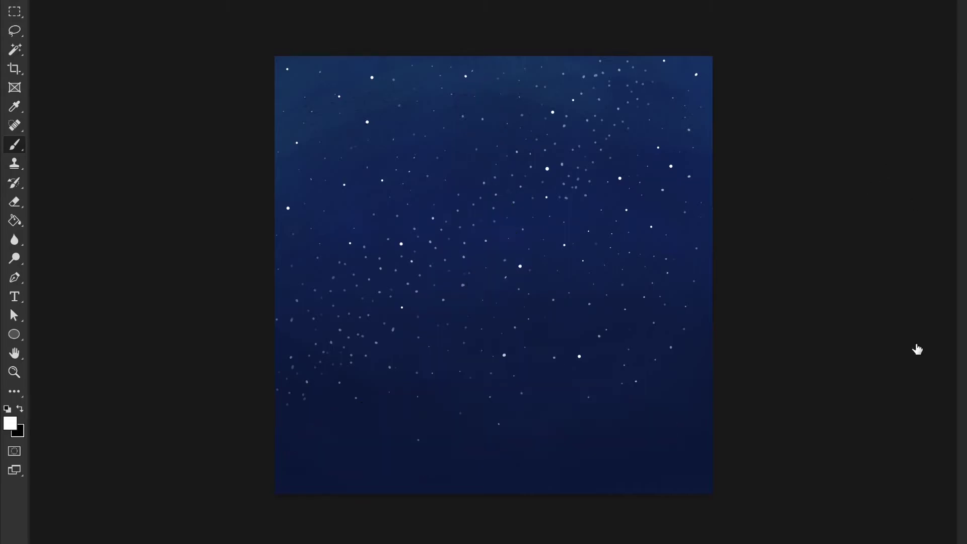
key(x)
key(i)
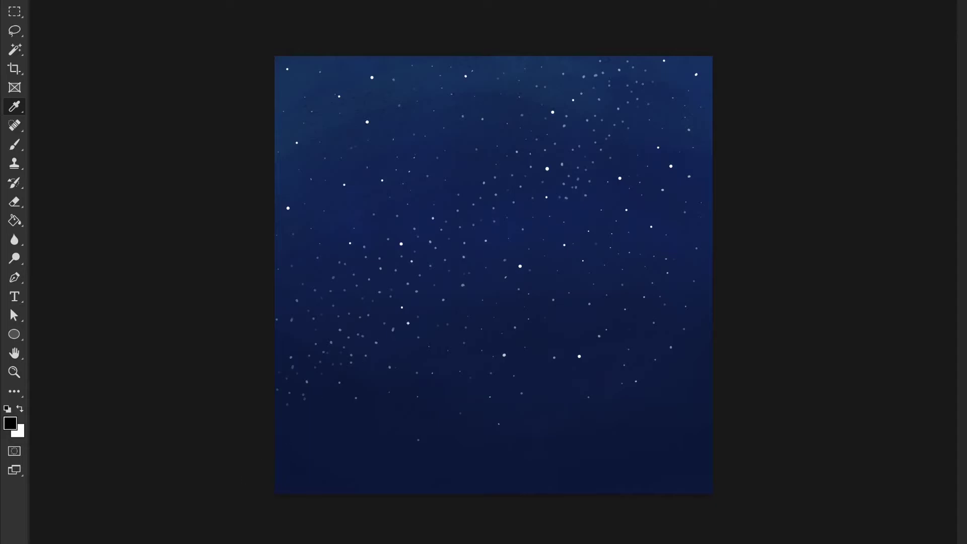
- Sample the dark lower-left navy and paint the mountain ridge line from the left edge
click(278, 453)
key(b)
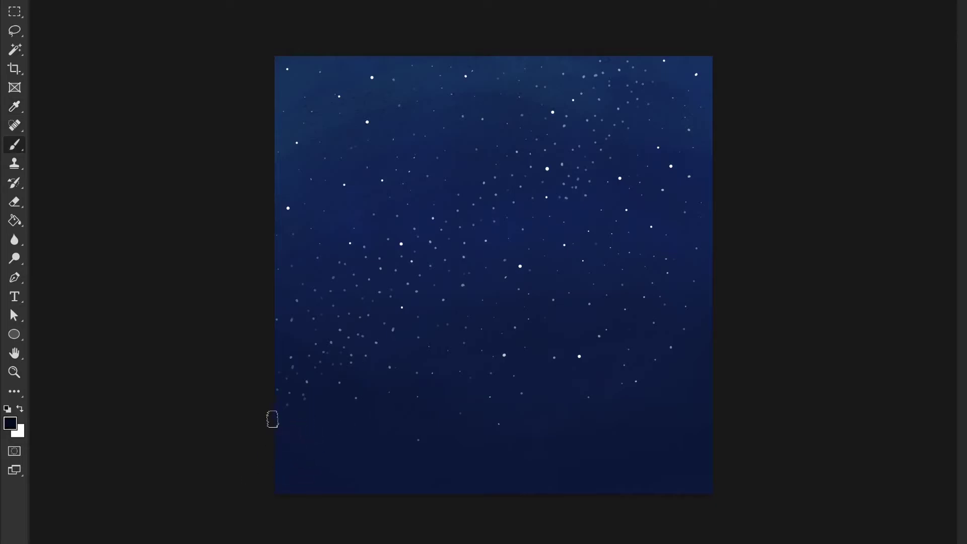
mouse_move(272, 420)
mouse_down()
mouse_move(303, 395)
mouse_move(352, 391)
mouse_move(401, 404)
mouse_up()
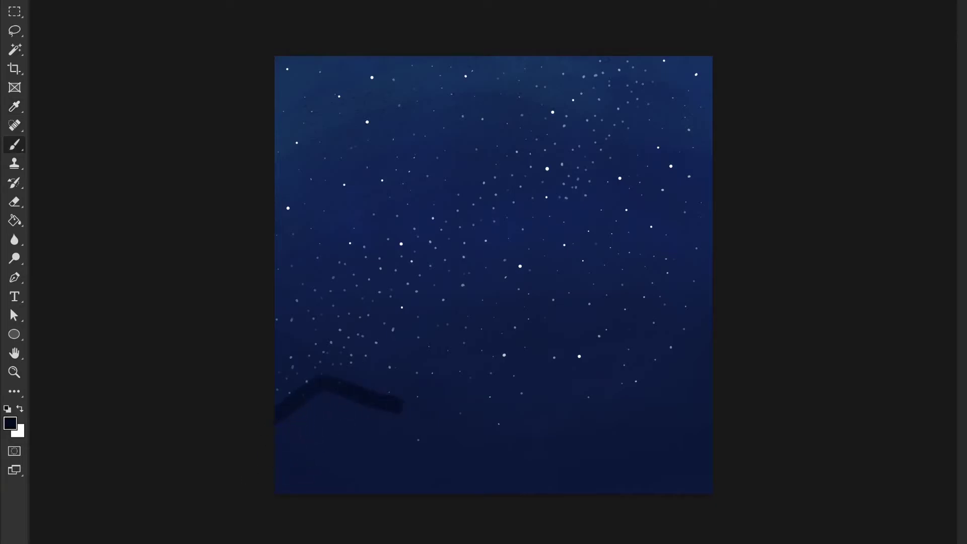
mouse_move(283, 409)
mouse_down()
mouse_move(321, 387)
mouse_move(389, 402)
mouse_move(446, 395)
mouse_move(482, 373)
mouse_move(603, 387)
mouse_move(799, 379)
mouse_move(638, 384)
mouse_move(645, 380)
mouse_move(615, 397)
mouse_move(525, 403)
mouse_move(490, 376)
mouse_move(467, 393)
mouse_move(368, 412)
mouse_move(310, 396)
mouse_move(222, 434)
mouse_move(311, 391)
mouse_move(381, 404)
mouse_move(328, 386)
mouse_move(273, 415)
mouse_move(312, 392)
mouse_move(350, 397)
mouse_move(323, 381)
mouse_move(286, 421)
mouse_move(357, 392)
mouse_up()
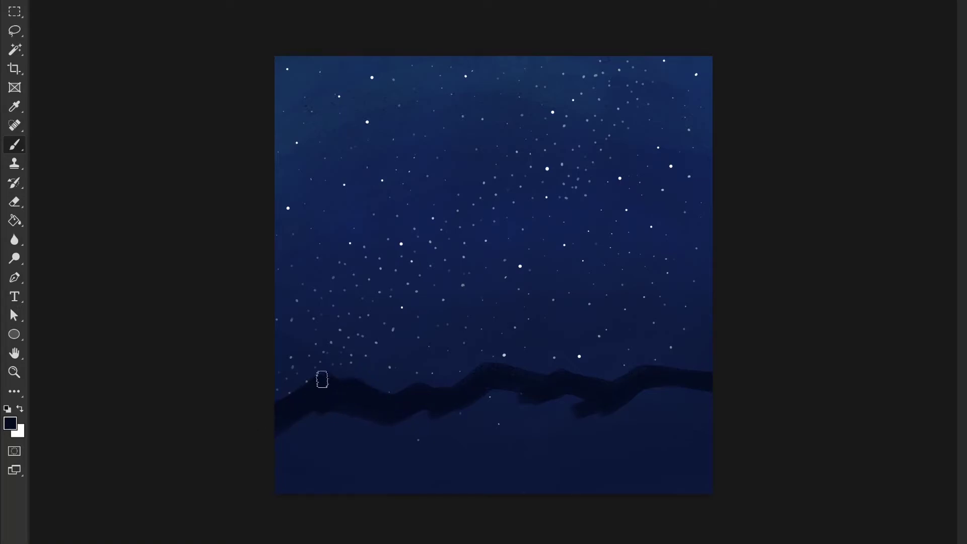
- Fill a dark band below the ridge, close the middle notch, and add a right-end peak
key(])
key(])
key(])
mouse_move(339, 415)
mouse_down()
mouse_move(471, 440)
mouse_move(426, 421)
mouse_move(394, 436)
mouse_move(505, 411)
mouse_move(473, 410)
mouse_move(551, 404)
mouse_move(492, 378)
mouse_up()
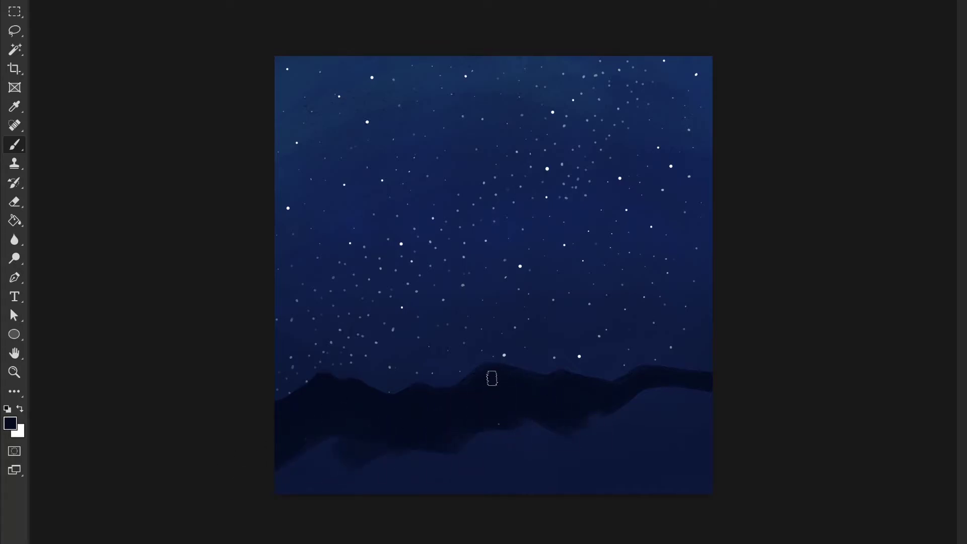
key([)
key([)
drag(545, 384, 620, 376)
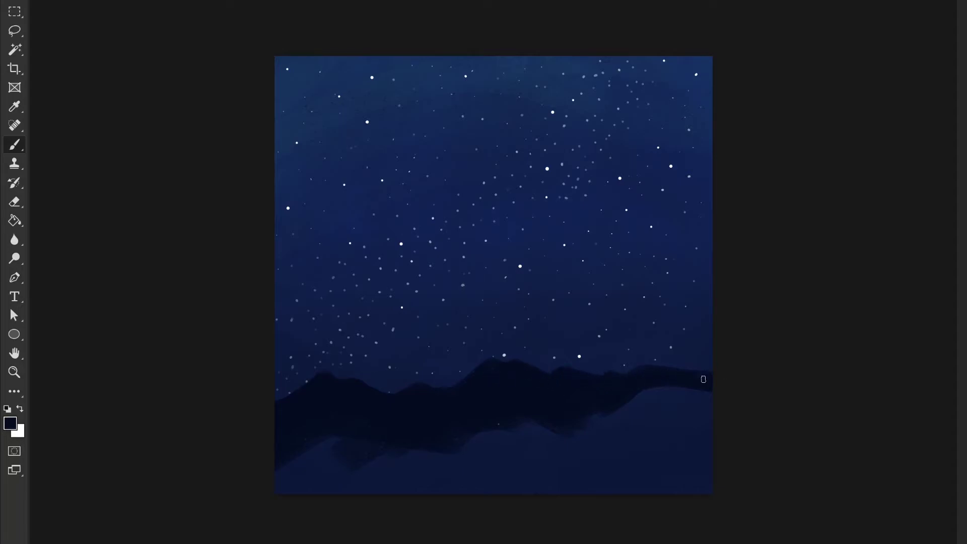
mouse_move(703, 379)
mouse_down()
mouse_move(694, 360)
mouse_move(686, 373)
mouse_move(690, 364)
mouse_move(649, 368)
mouse_move(615, 393)
mouse_move(690, 387)
mouse_move(604, 408)
mouse_up()
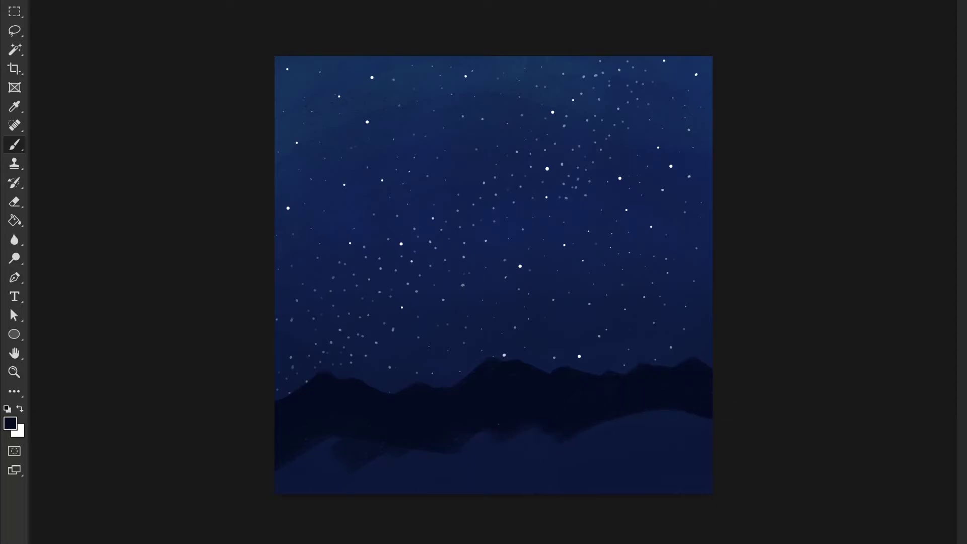
key(i)
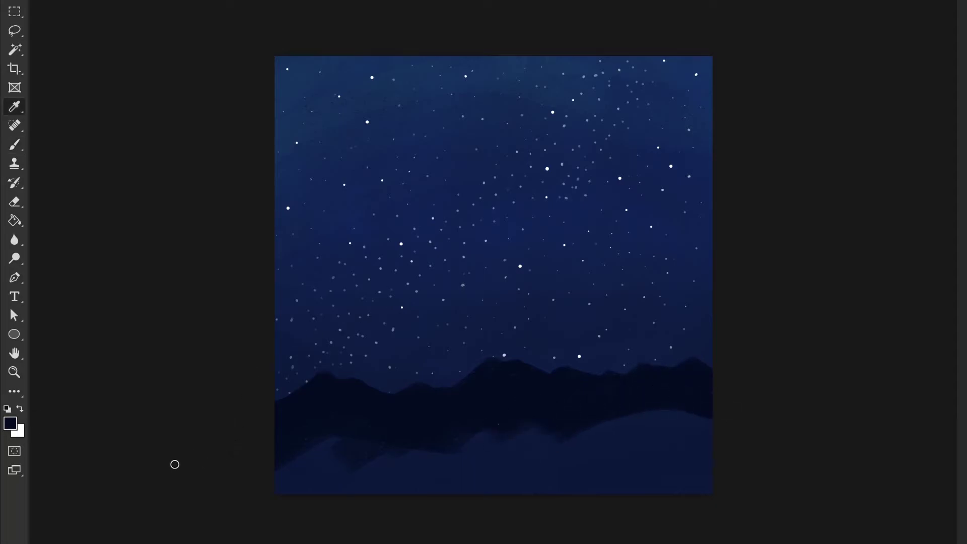
- Paint pale snow highlights on the central peaks, the left ridge and the leftmost peak
key(b)
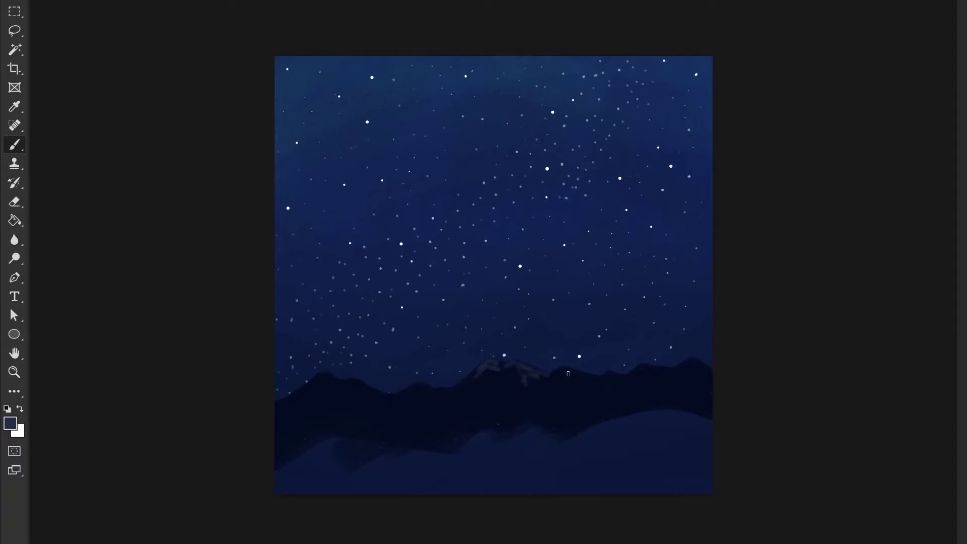
mouse_move(569, 373)
mouse_down()
mouse_move(615, 383)
mouse_move(575, 373)
mouse_move(595, 387)
mouse_move(658, 379)
mouse_up()
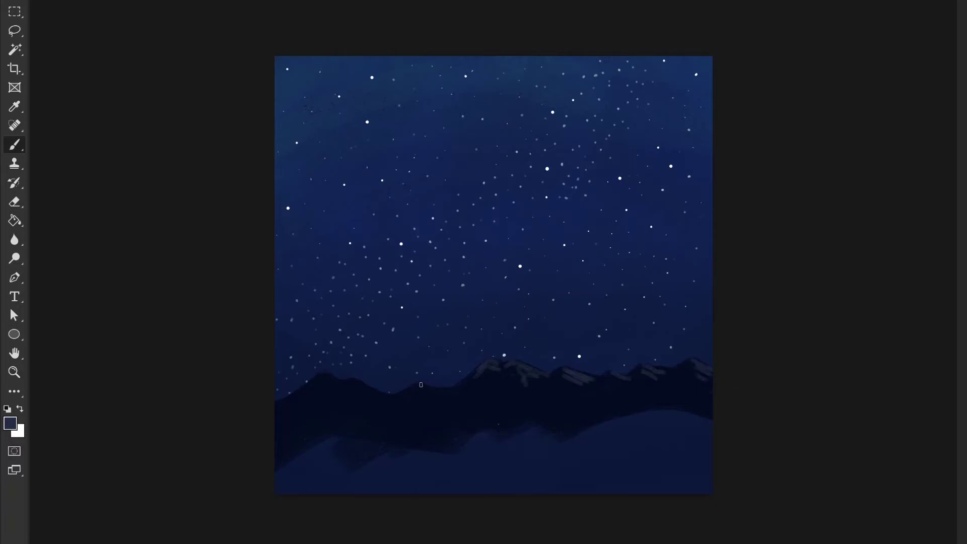
drag(356, 381, 387, 394)
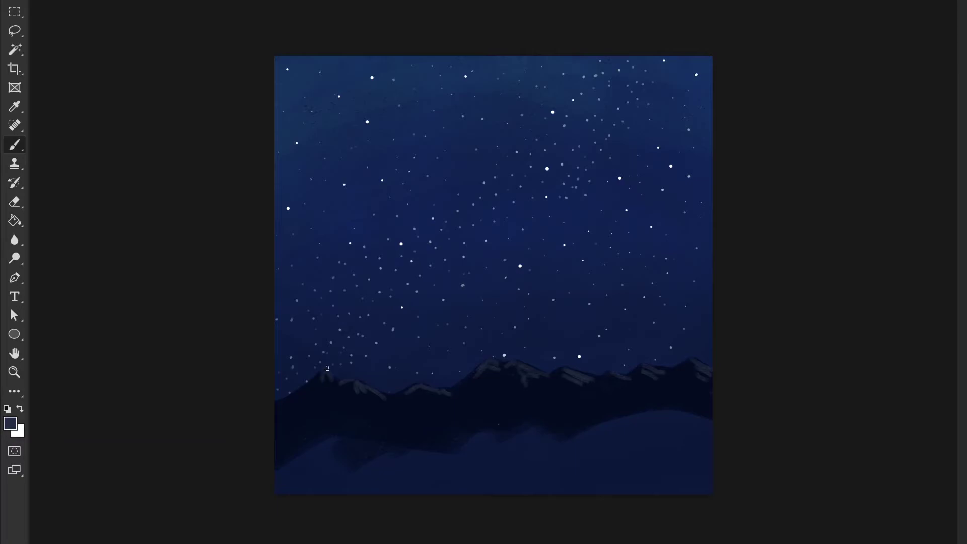
drag(325, 371, 283, 399)
- Sample near-black from the mountain and shade the left, central and right mountain slopes
key(ctrl+minus)
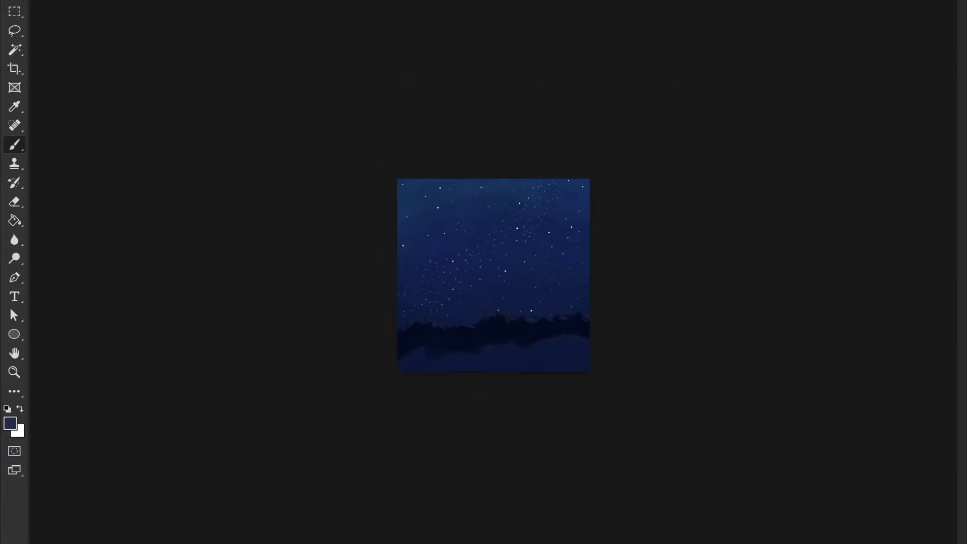
key(ctrl+0)
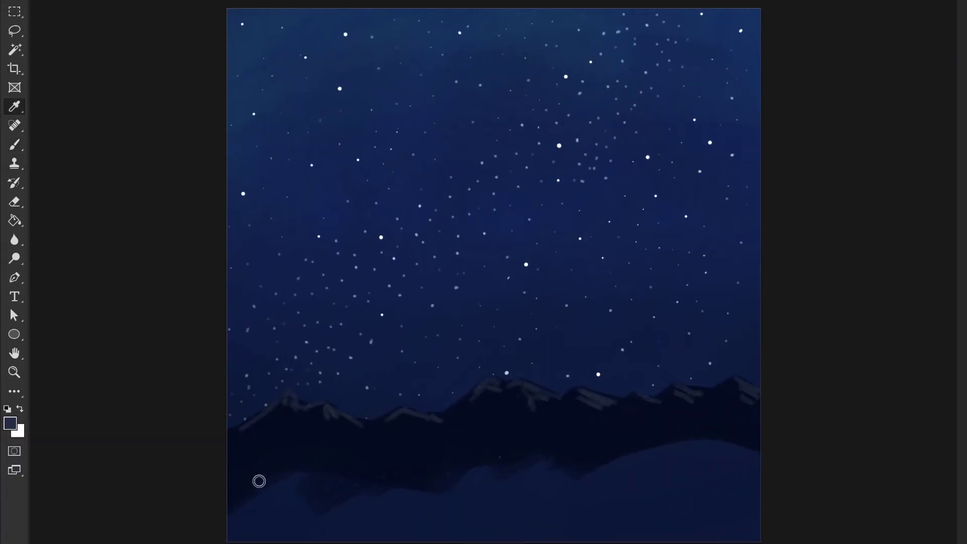
alt+click(454, 409)
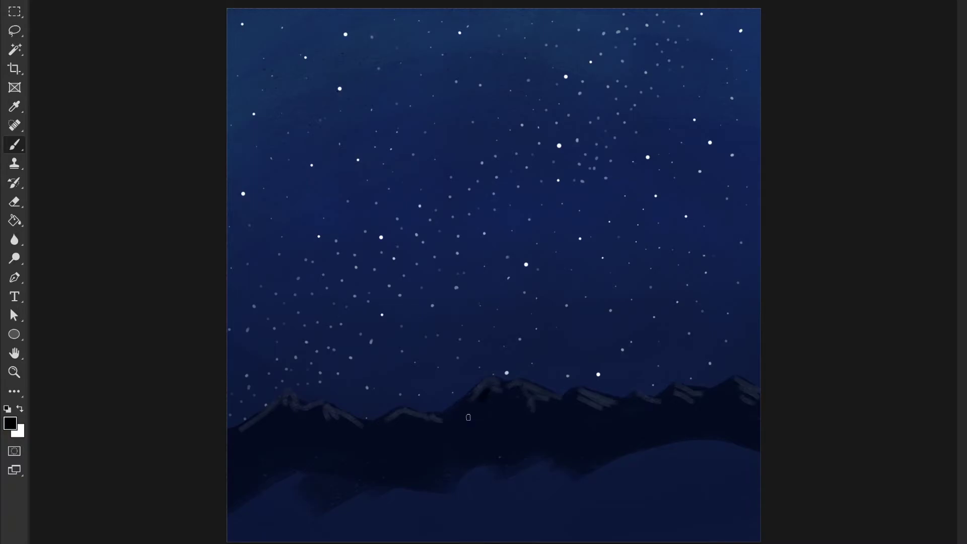
mouse_move(393, 425)
mouse_down()
mouse_move(404, 430)
mouse_move(397, 451)
mouse_up()
mouse_move(481, 410)
mouse_down()
mouse_move(449, 426)
mouse_move(462, 439)
mouse_up()
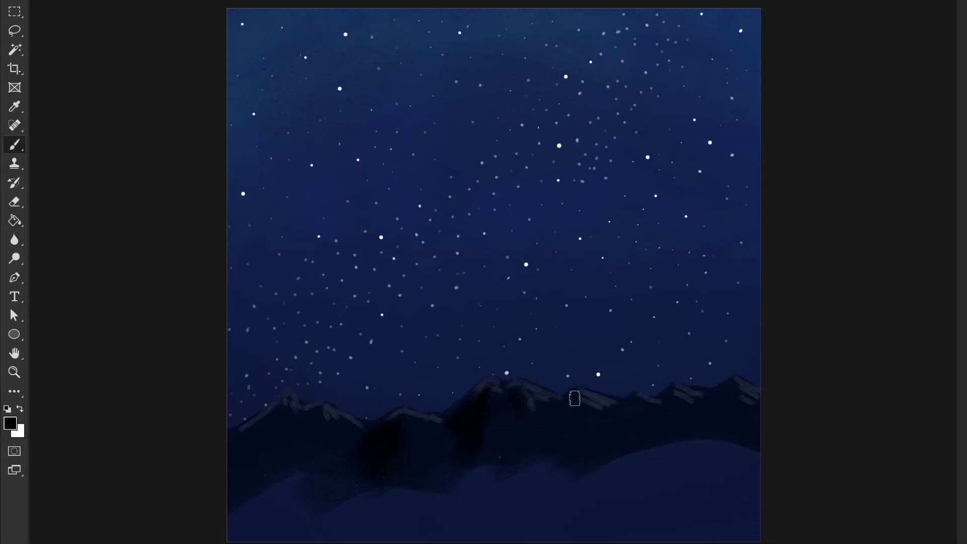
mouse_move(573, 398)
mouse_down()
mouse_move(549, 425)
mouse_move(571, 422)
mouse_move(542, 468)
mouse_up()
drag(637, 400, 623, 456)
drag(667, 400, 666, 433)
- Darken the snowy slopes at lower right and lower left with soft shadow strokes
mouse_move(730, 419)
mouse_down()
mouse_move(667, 447)
mouse_move(605, 497)
mouse_move(535, 509)
mouse_move(567, 474)
mouse_move(434, 502)
mouse_up()
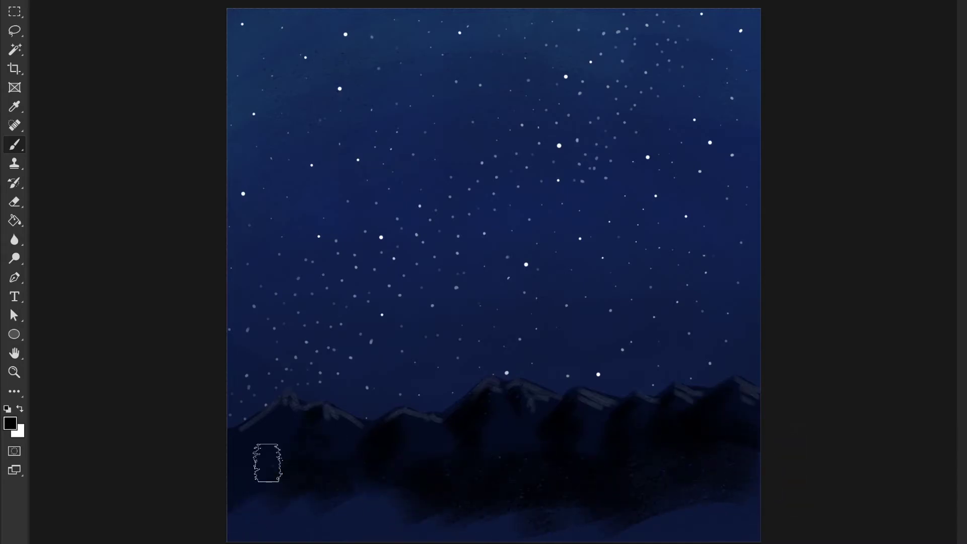
mouse_move(267, 456)
mouse_down()
mouse_move(292, 488)
mouse_move(356, 510)
mouse_up()
click(355, 510)
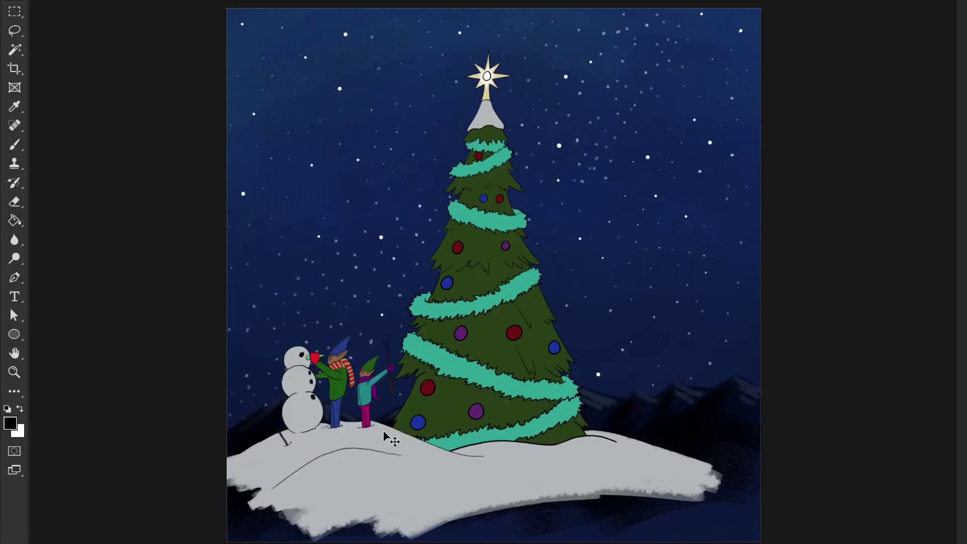
- Place the snowman-and-elves group left of the tree and drop the three snowmen lower on the right
drag(384, 434, 329, 485)
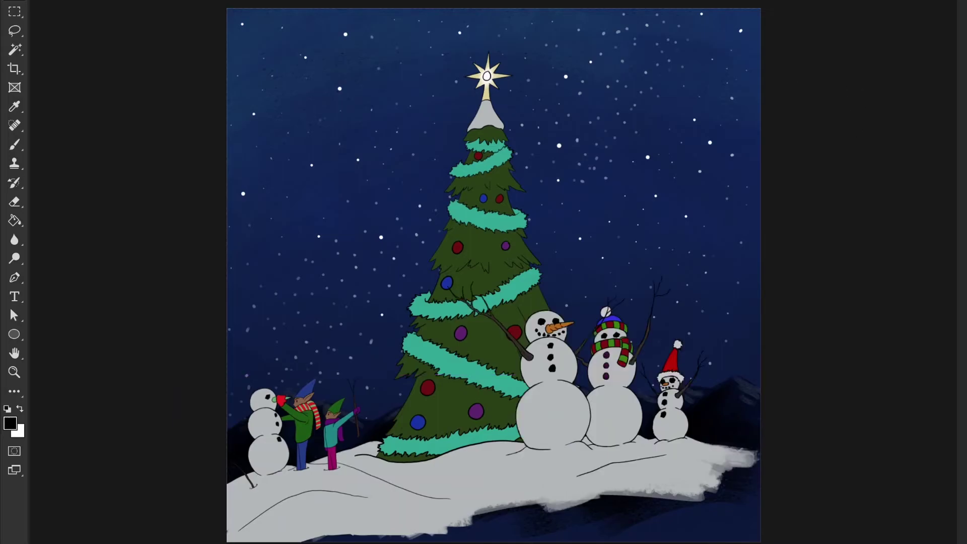
drag(604, 386, 626, 407)
drag(364, 490, 432, 470)
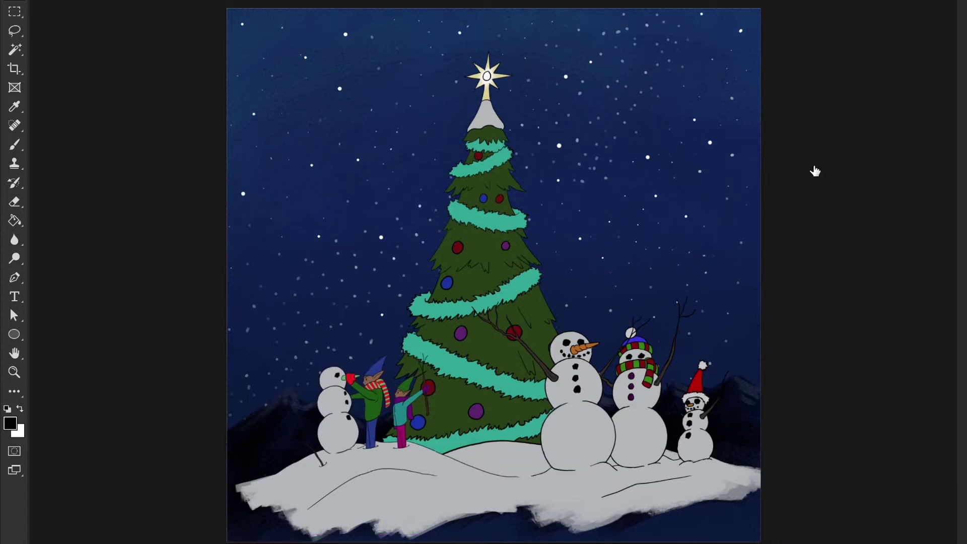
- Sample the snow's light grey and paint over the dark edges at lower left and along the right horizon
key(i)
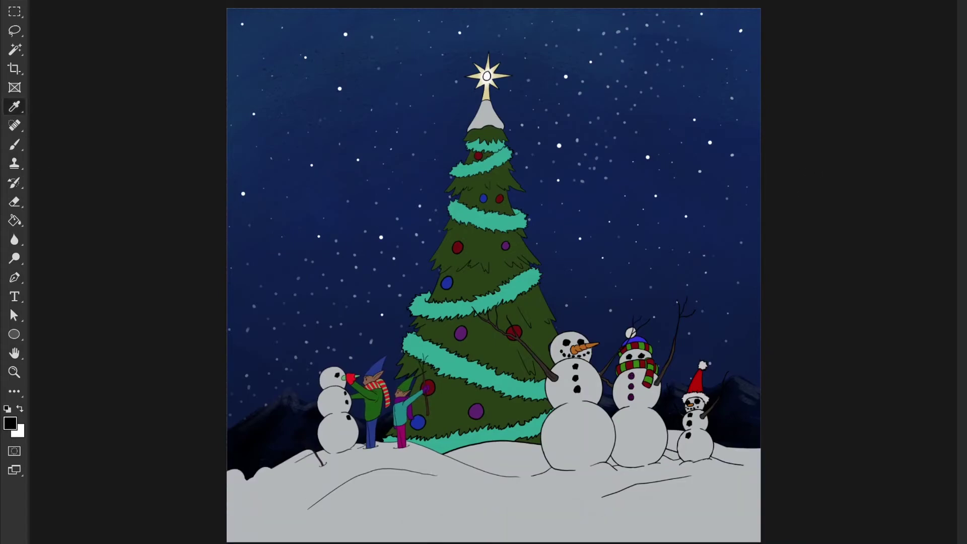
click(417, 516)
key(b)
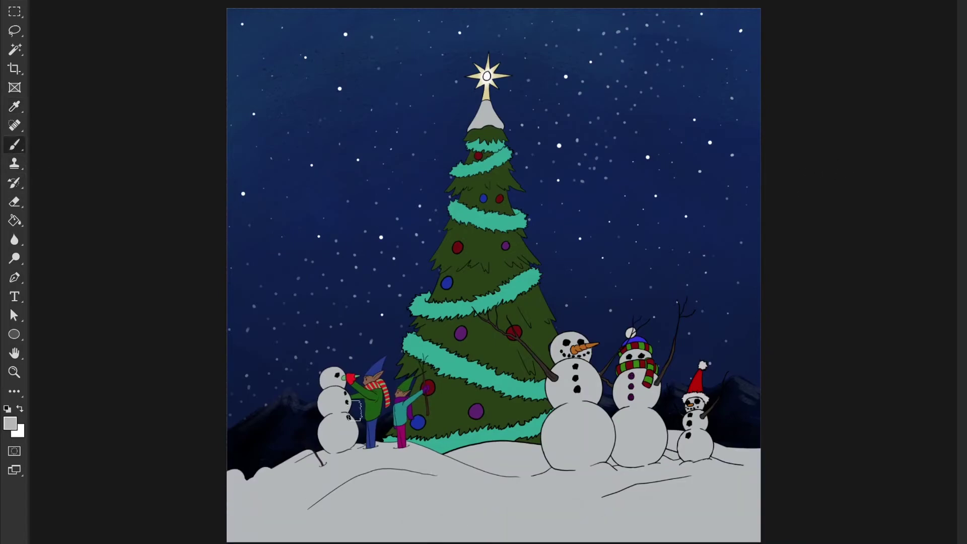
mouse_move(314, 459)
mouse_down()
mouse_move(221, 488)
mouse_move(271, 485)
mouse_move(313, 461)
mouse_move(201, 490)
mouse_move(315, 463)
mouse_move(195, 479)
mouse_move(301, 471)
mouse_move(238, 472)
mouse_move(205, 486)
mouse_up()
drag(704, 446, 821, 453)
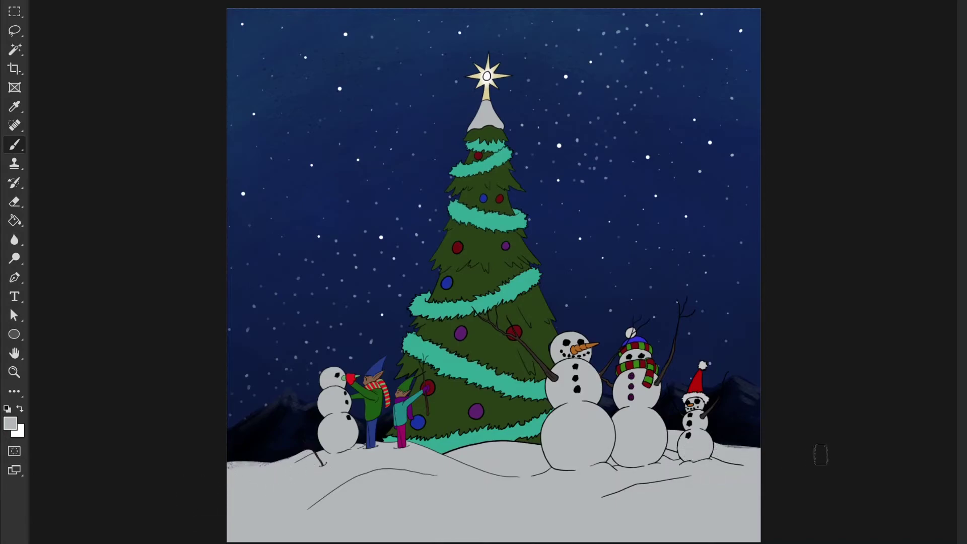
drag(700, 447, 813, 451)
- Sample the star's pale cream tone and paint a soft glow around the treetop star
key(i)
click(489, 73)
click(508, 73)
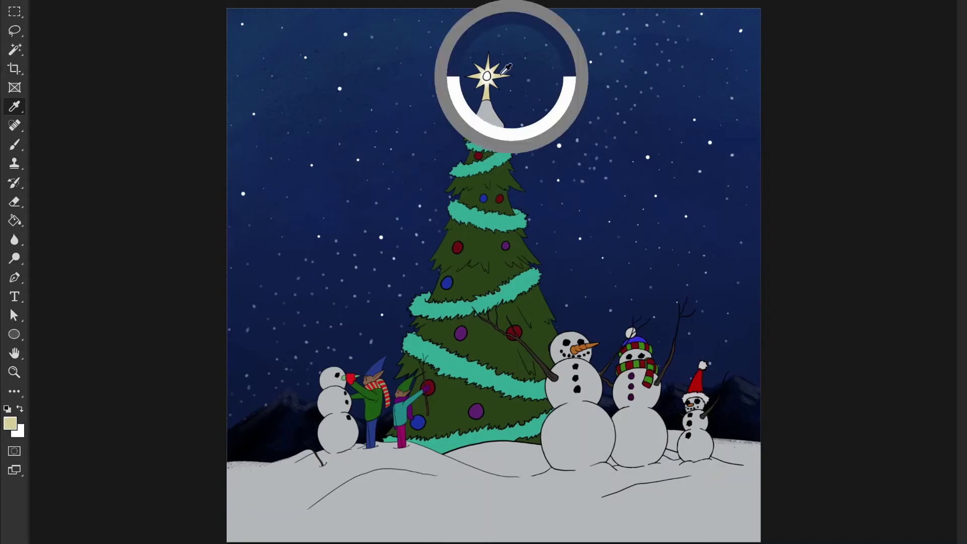
drag(507, 69, 484, 81)
key(b)
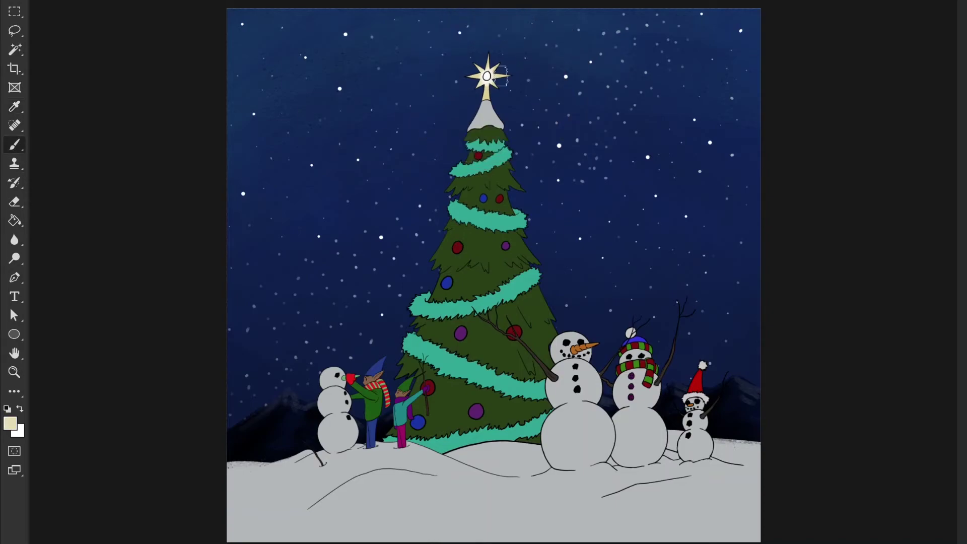
mouse_move(501, 75)
mouse_down()
mouse_move(471, 73)
mouse_move(517, 73)
mouse_move(505, 63)
mouse_move(496, 71)
mouse_move(511, 62)
mouse_move(500, 47)
mouse_move(462, 61)
mouse_move(496, 98)
mouse_move(498, 62)
mouse_move(488, 92)
mouse_move(482, 36)
mouse_move(435, 92)
mouse_move(516, 131)
mouse_move(517, 119)
mouse_move(504, 116)
mouse_move(485, 129)
mouse_move(422, 129)
mouse_move(410, 52)
mouse_move(474, 25)
mouse_move(462, 4)
mouse_up()
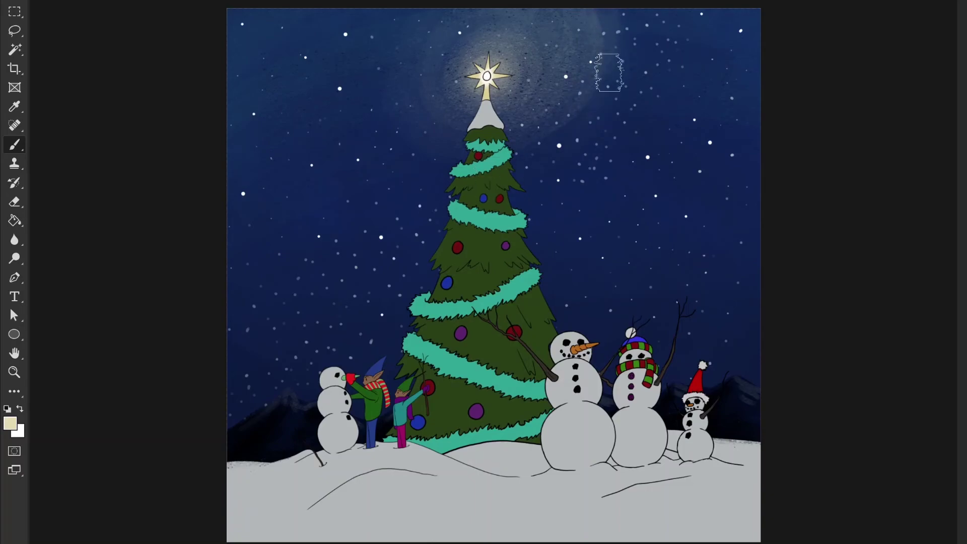
mouse_move(408, 16)
mouse_down()
mouse_move(421, 71)
mouse_move(391, 126)
mouse_move(449, 7)
mouse_move(515, 78)
mouse_move(469, 91)
mouse_move(519, 46)
mouse_move(467, 91)
mouse_move(485, 58)
mouse_move(520, 58)
mouse_move(499, 25)
mouse_move(445, 63)
mouse_up()
- Brighten the centre of the star's glow with white
key(x)
mouse_move(498, 85)
mouse_down()
mouse_move(486, 70)
mouse_move(472, 88)
mouse_up()
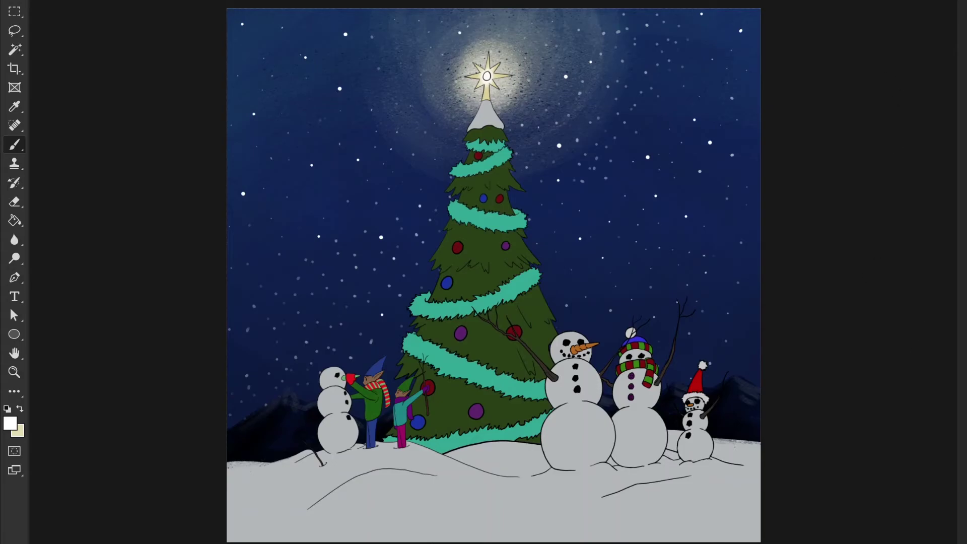
key(i)
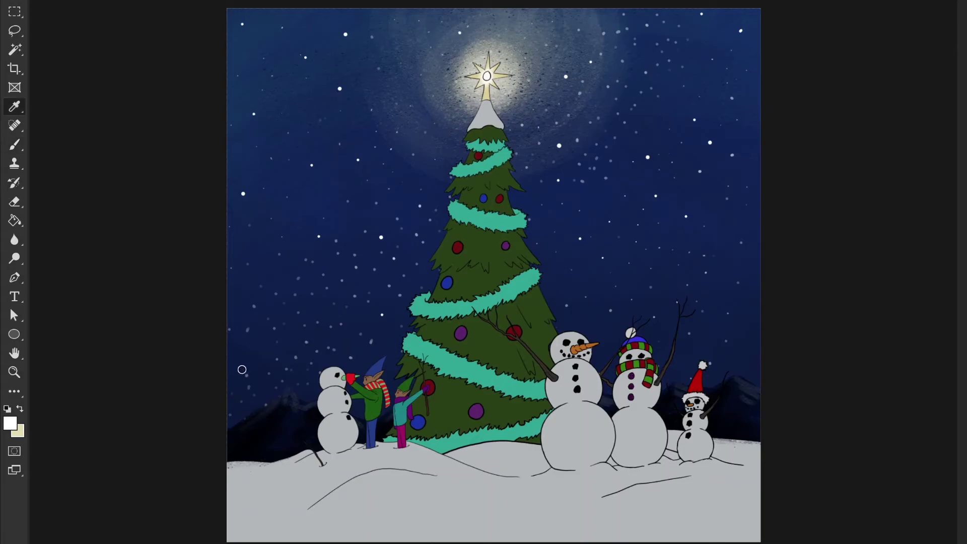
- Pick red and hand-letter the word 'Happy' across the sky
click(351, 377)
key(b)
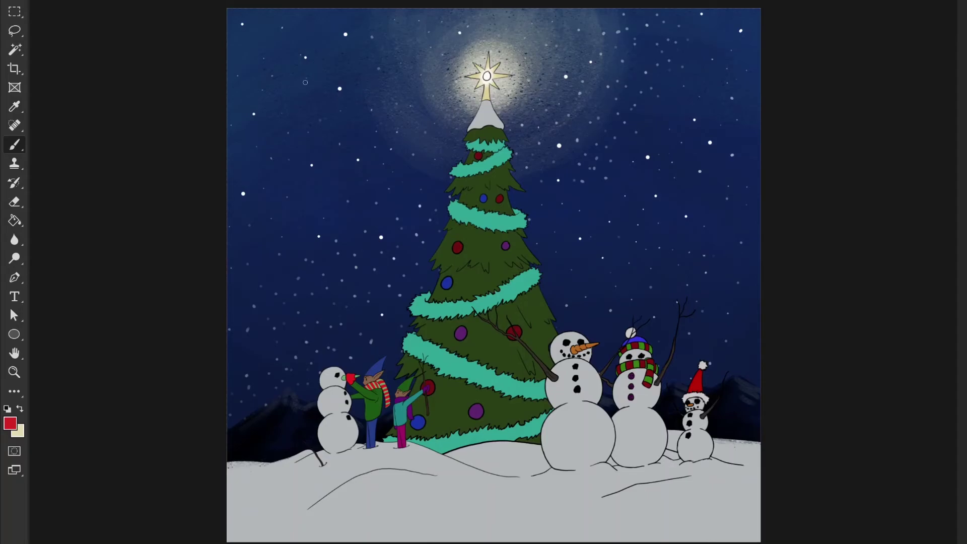
mouse_move(290, 108)
mouse_down()
mouse_move(319, 51)
mouse_move(286, 258)
mouse_up()
drag(371, 49, 361, 192)
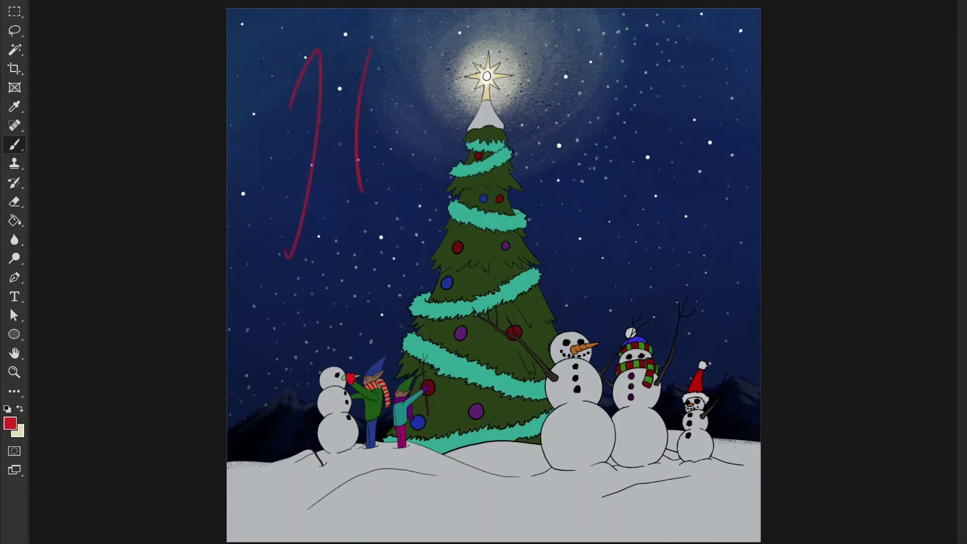
drag(314, 150, 389, 106)
mouse_move(377, 147)
mouse_down()
mouse_move(380, 169)
mouse_move(424, 143)
mouse_move(437, 194)
mouse_up()
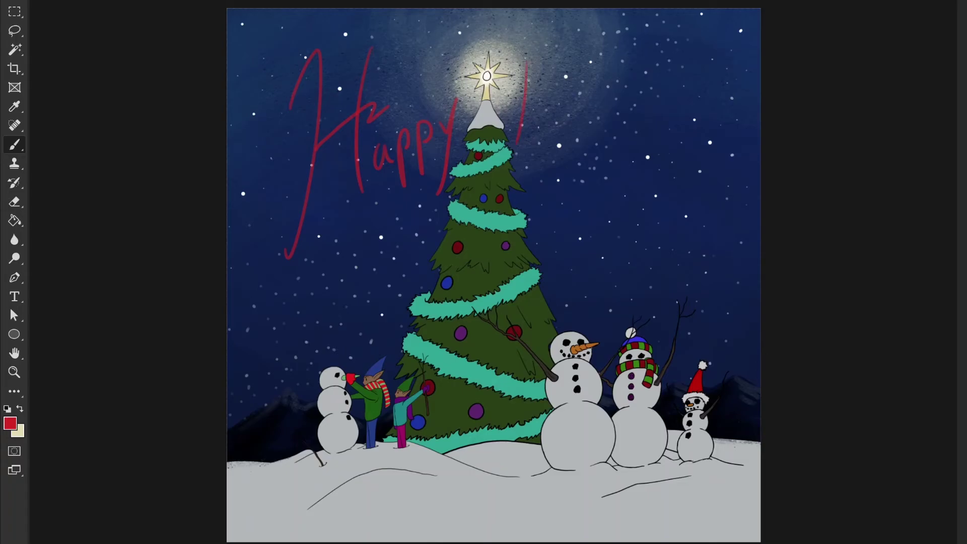
- Letter 'Holidays' beside it, then begin a red 'From~' line on the snow
drag(561, 46, 537, 160)
mouse_move(559, 124)
mouse_down()
mouse_move(572, 152)
mouse_move(585, 150)
mouse_move(630, 90)
mouse_move(613, 154)
mouse_move(648, 154)
mouse_move(627, 198)
mouse_up()
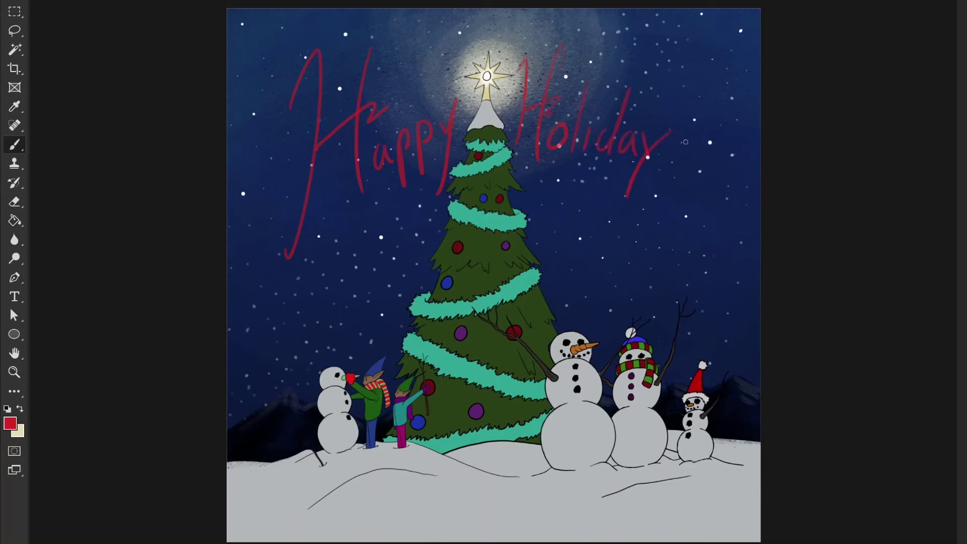
mouse_move(679, 137)
mouse_down()
mouse_move(697, 127)
mouse_move(637, 222)
mouse_move(634, 253)
mouse_up()
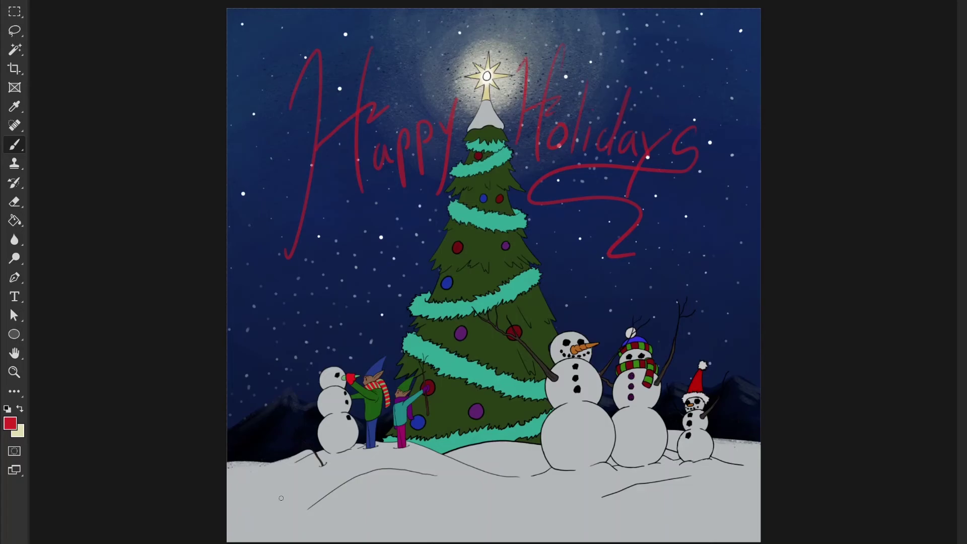
mouse_move(273, 492)
mouse_down()
mouse_move(326, 474)
mouse_move(278, 533)
mouse_move(322, 492)
mouse_move(316, 507)
mouse_move(344, 509)
mouse_move(347, 521)
mouse_move(366, 505)
mouse_up()
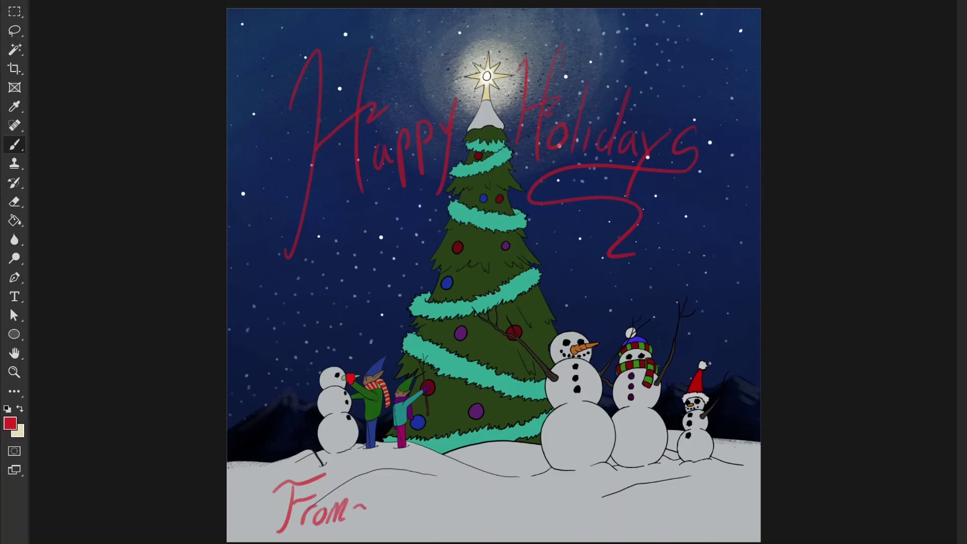
- Write the artist's first name and surname in red after 'From~', ending with a long swash
mouse_move(378, 469)
mouse_down()
mouse_move(371, 528)
mouse_move(426, 457)
mouse_move(404, 501)
mouse_move(431, 497)
mouse_move(452, 477)
mouse_move(454, 493)
mouse_move(513, 477)
mouse_up()
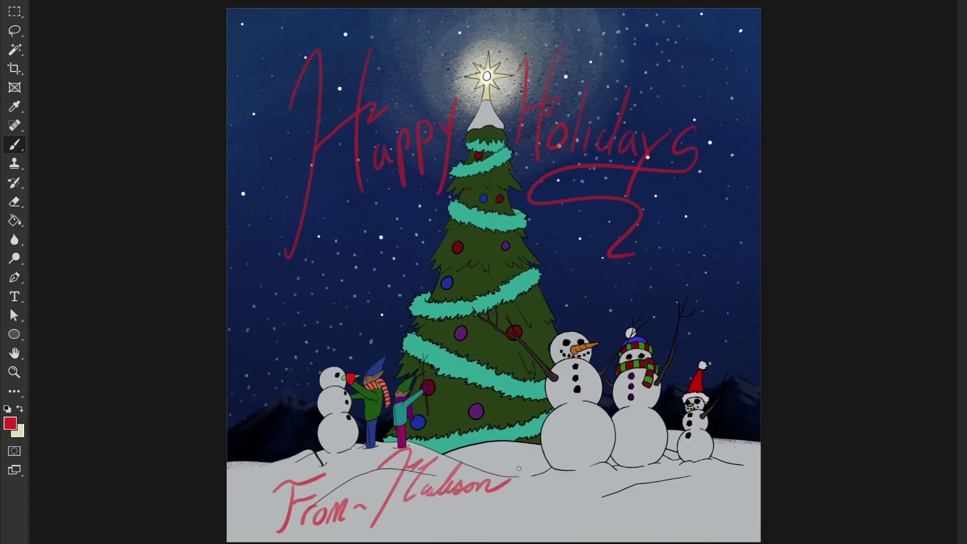
mouse_move(449, 510)
mouse_down()
mouse_move(420, 533)
mouse_move(448, 506)
mouse_move(432, 520)
mouse_move(485, 526)
mouse_move(472, 526)
mouse_move(513, 487)
mouse_move(500, 518)
mouse_move(507, 525)
mouse_move(518, 513)
mouse_move(516, 525)
mouse_move(558, 475)
mouse_move(578, 471)
mouse_move(571, 528)
mouse_move(634, 443)
mouse_up()
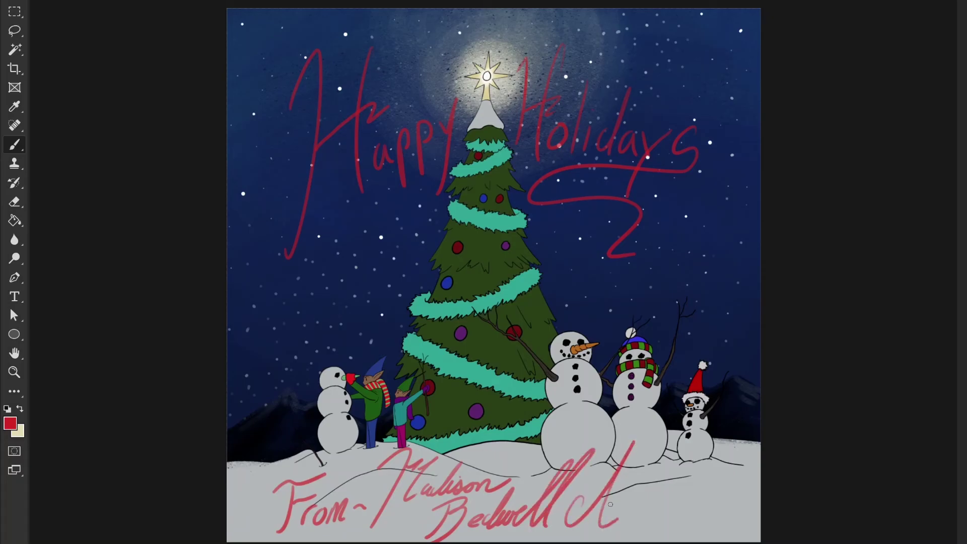
mouse_move(592, 508)
mouse_down()
mouse_move(629, 491)
mouse_move(650, 521)
mouse_move(669, 497)
mouse_move(639, 530)
mouse_move(740, 518)
mouse_up()
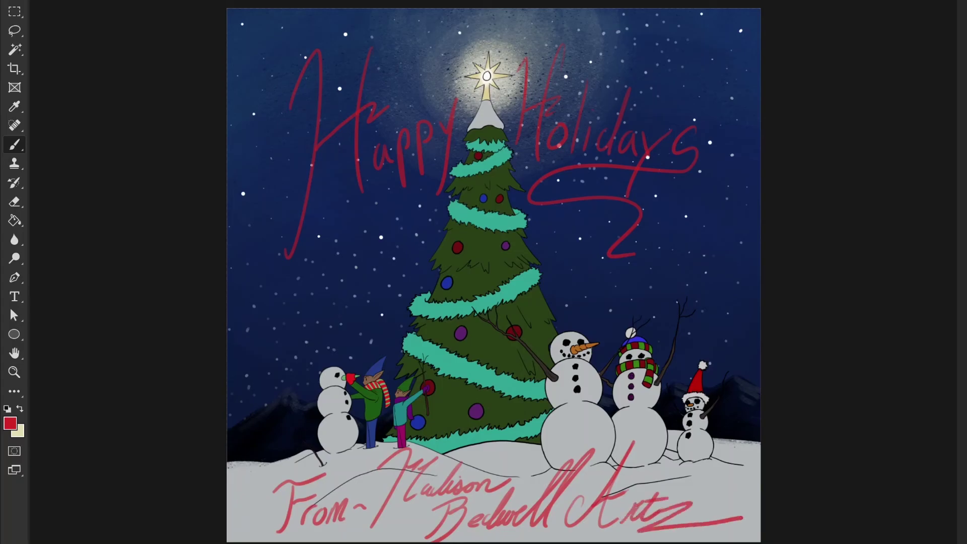